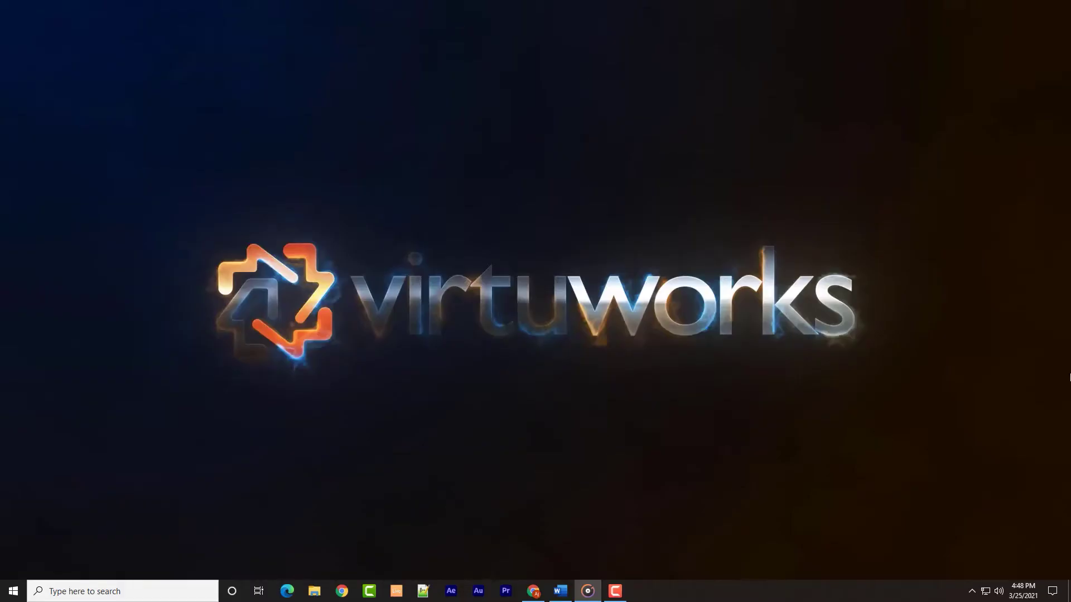
# Step: Open the Windows 10 Start menu from the taskbar
pyautogui.click(14, 590)
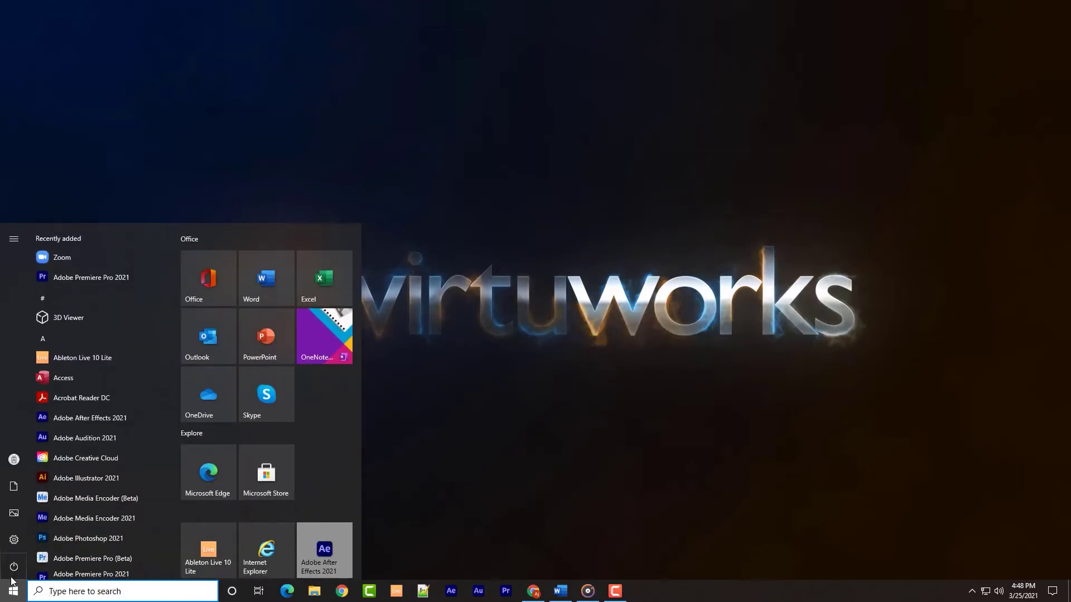
# Step: Search 'bluetoo' in Start and open the Bluetooth & other devices settings
pyautogui.write('blueto')
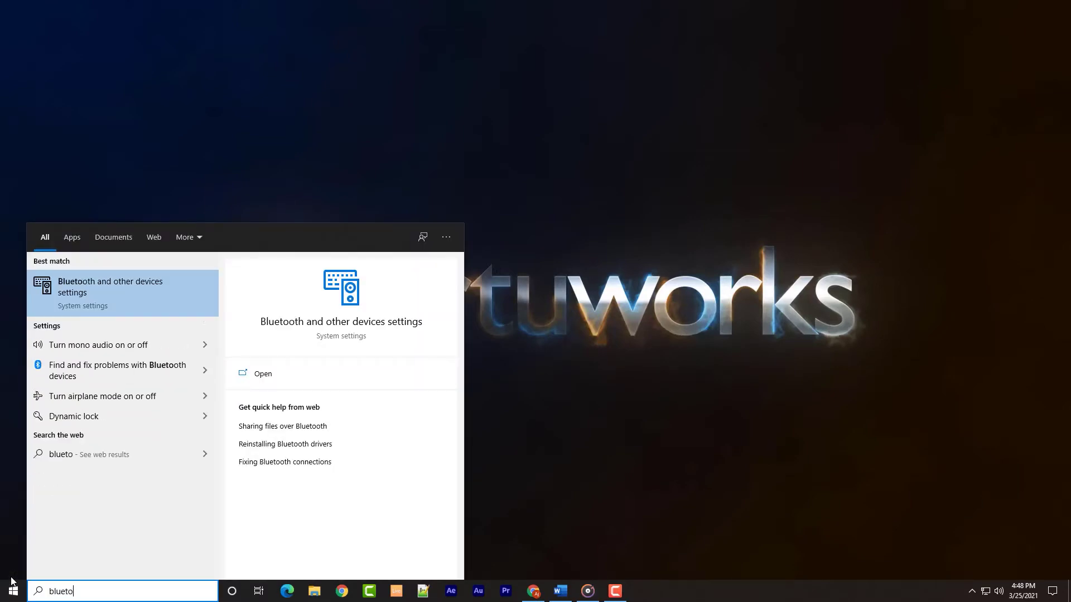
pyautogui.write('o')
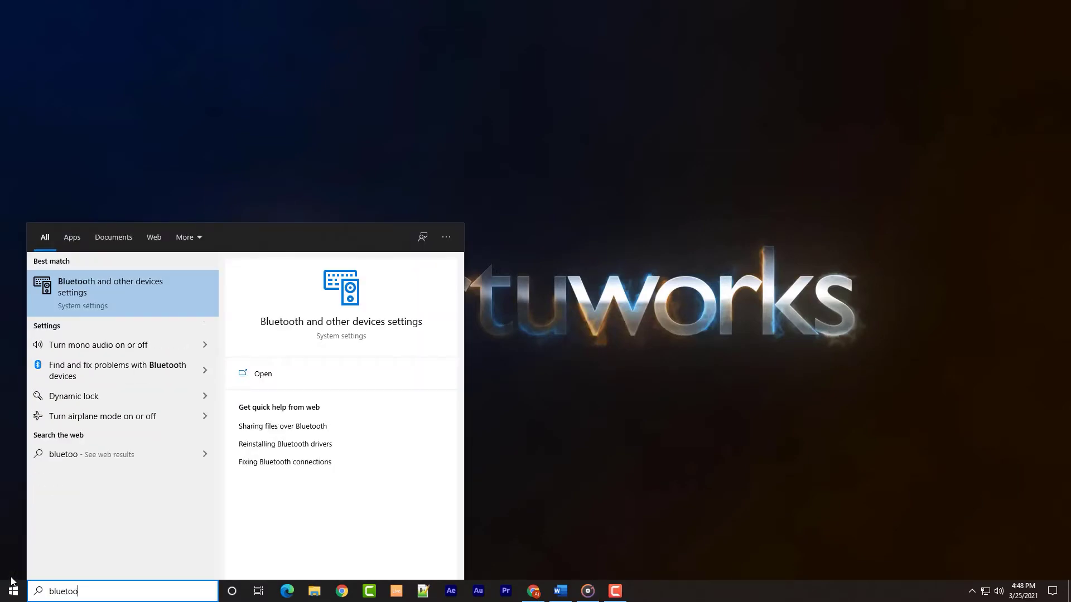
pyautogui.click(157, 304)
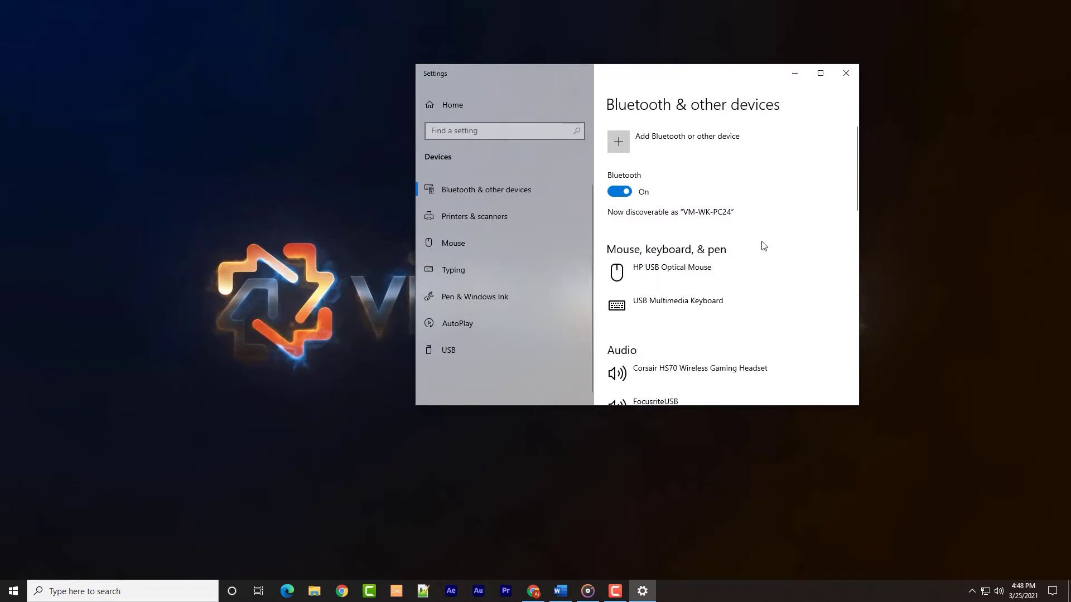
pyautogui.scroll(-1, 794, 236)
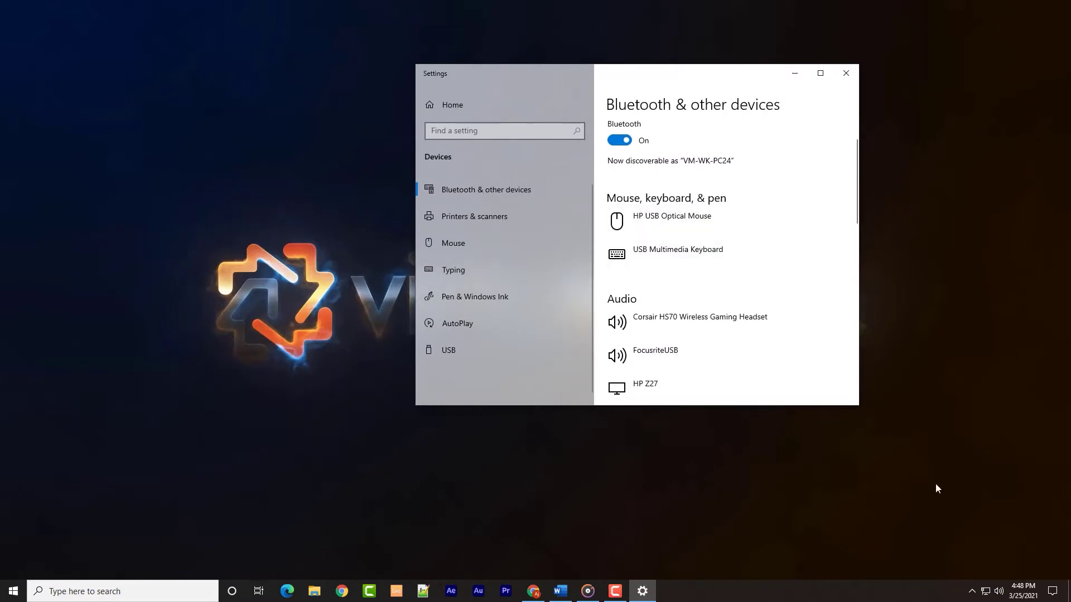
# Step: Check Action Center's Connect pane for nearby audio devices, then start adding a device
pyautogui.click(1051, 592)
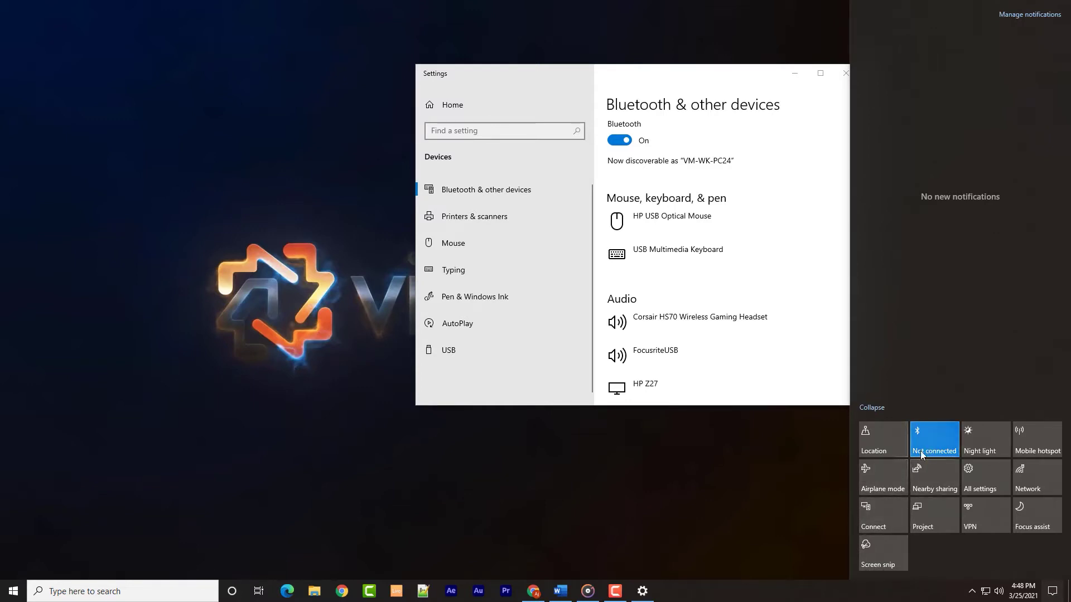
pyautogui.click(878, 513)
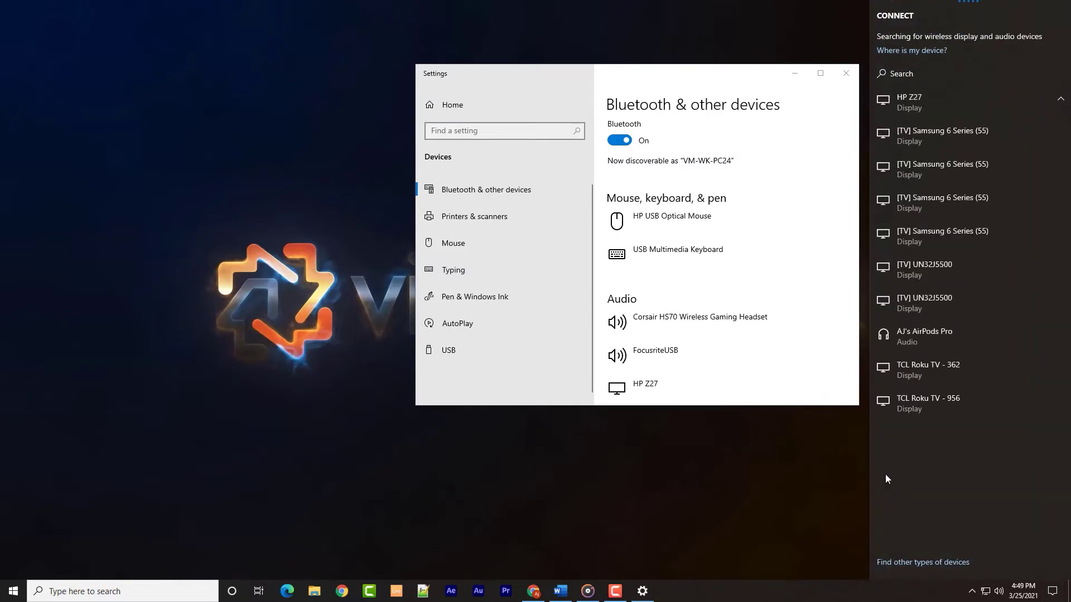
pyautogui.press('Escape')
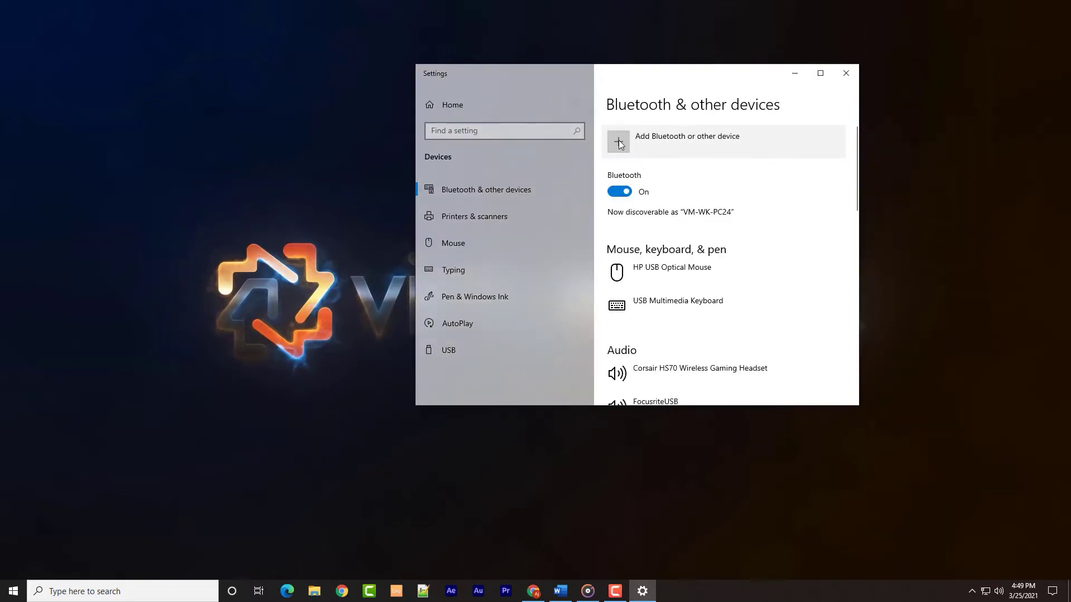
pyautogui.click(618, 144)
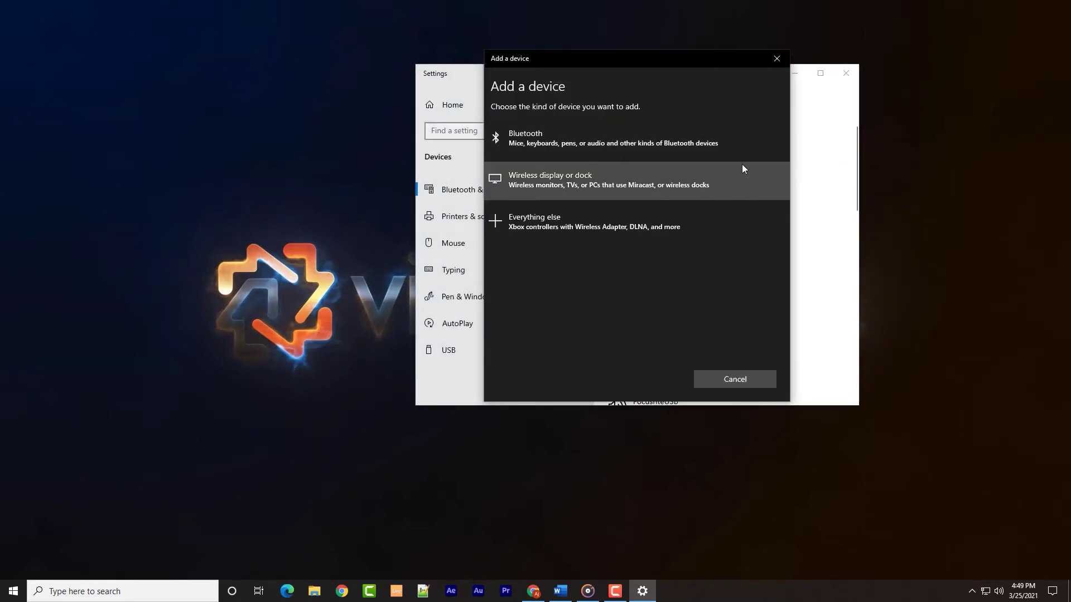
# Step: Pair the AirPods Pro over Bluetooth, retrying the device search once, then check the volume panel
pyautogui.click(600, 143)
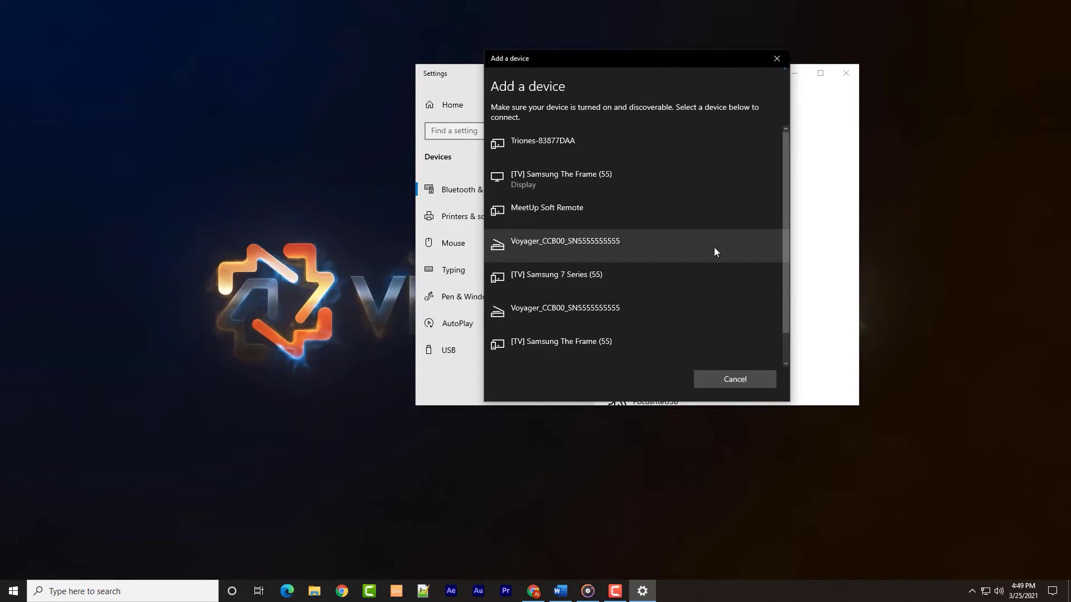
pyautogui.click(756, 381)
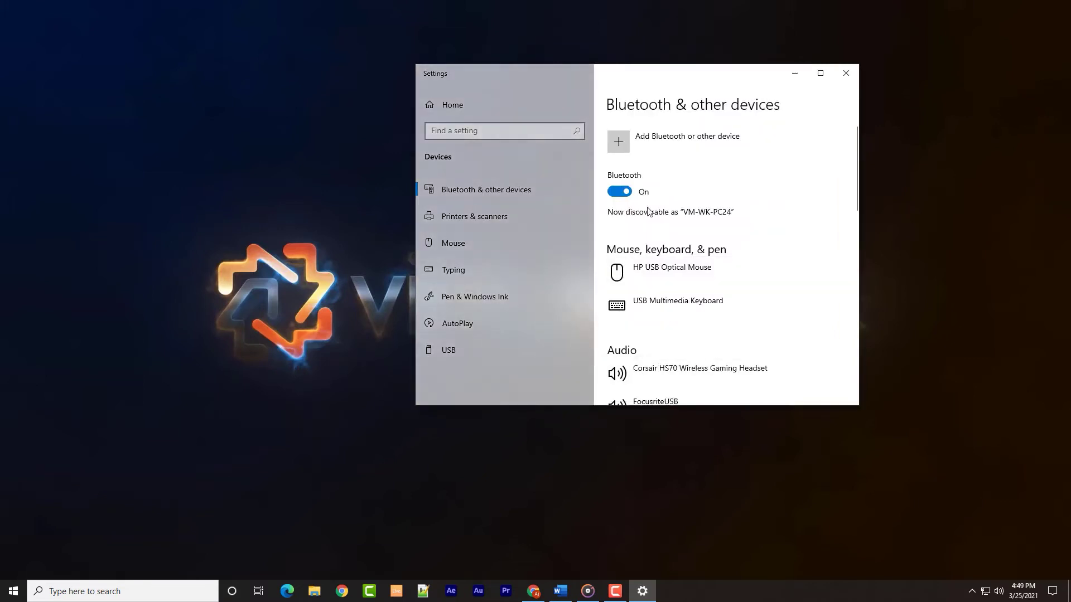
pyautogui.click(620, 137)
pyautogui.click(613, 152)
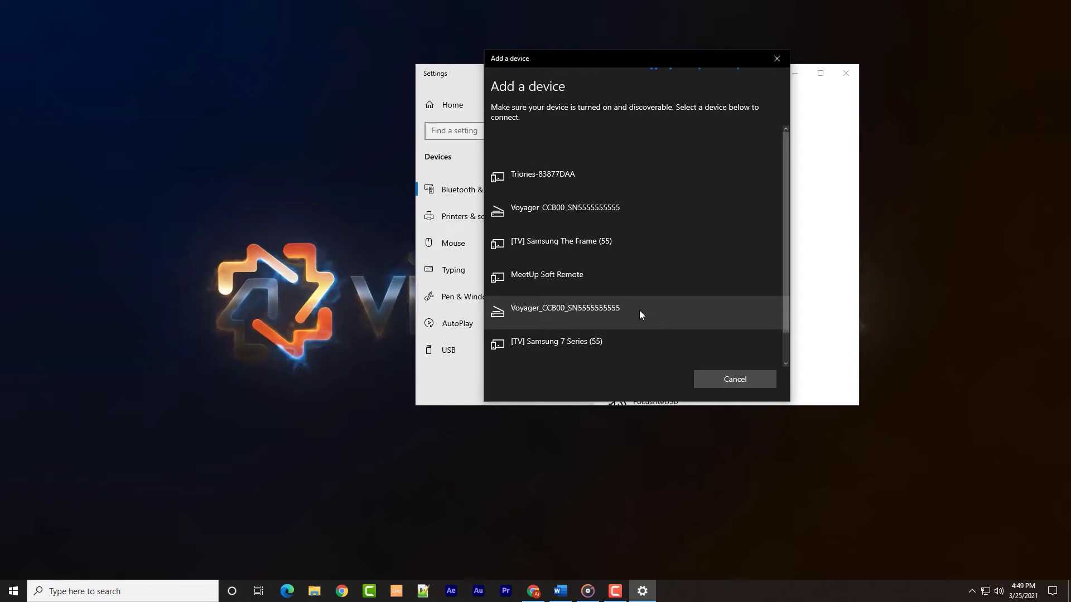
pyautogui.scroll(-2, 639, 310)
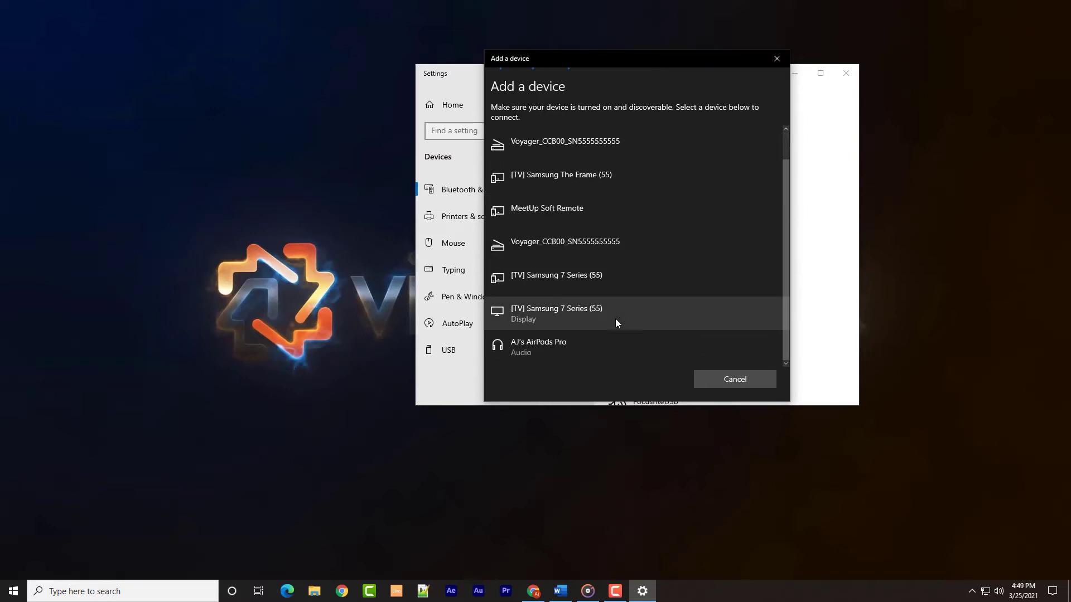
pyautogui.click(572, 343)
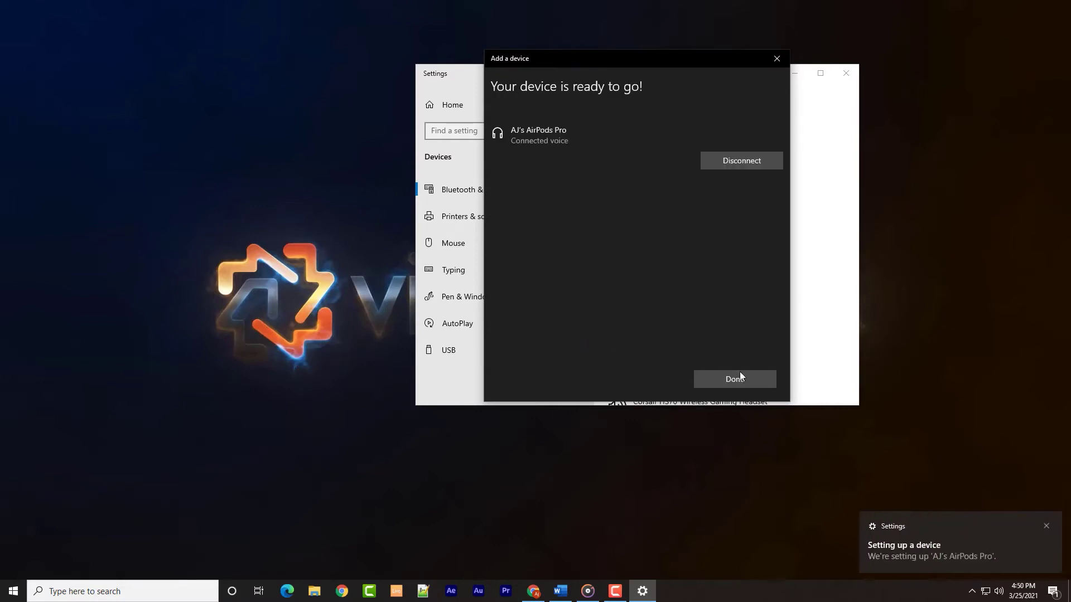
pyautogui.click(735, 379)
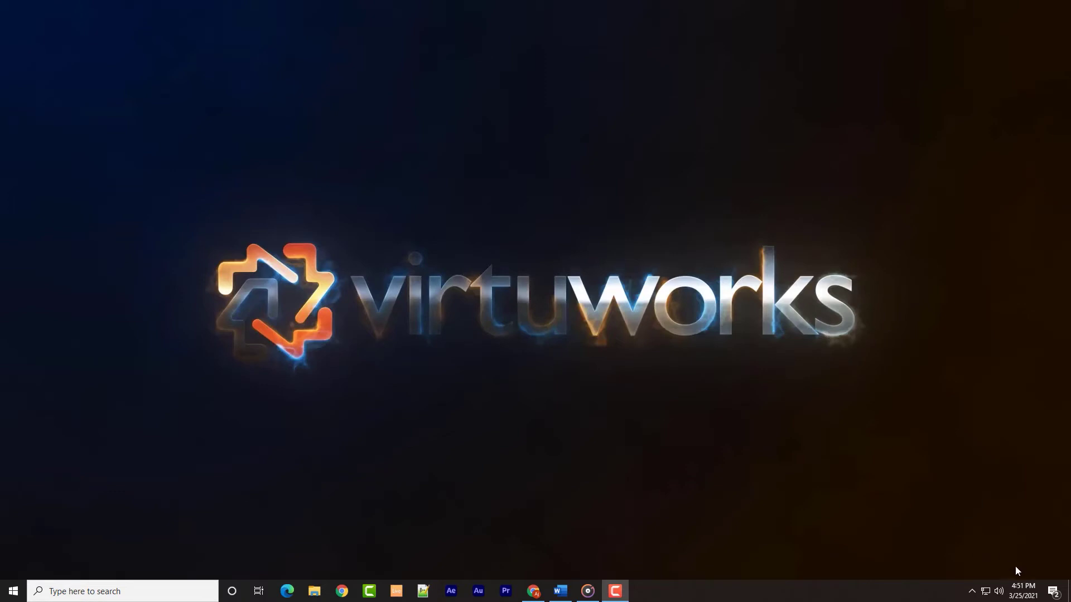
pyautogui.click(999, 591)
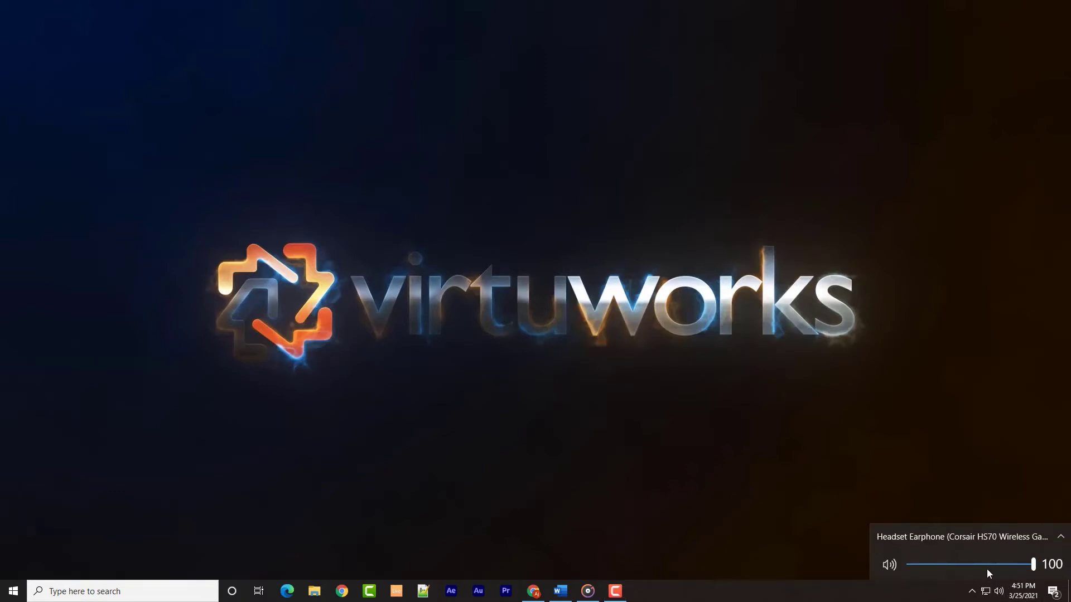
# Step: Open the classic Sound dialog from the tray speaker icon, centre it, and view Recording then Playback
pyautogui.rightClick(999, 592)
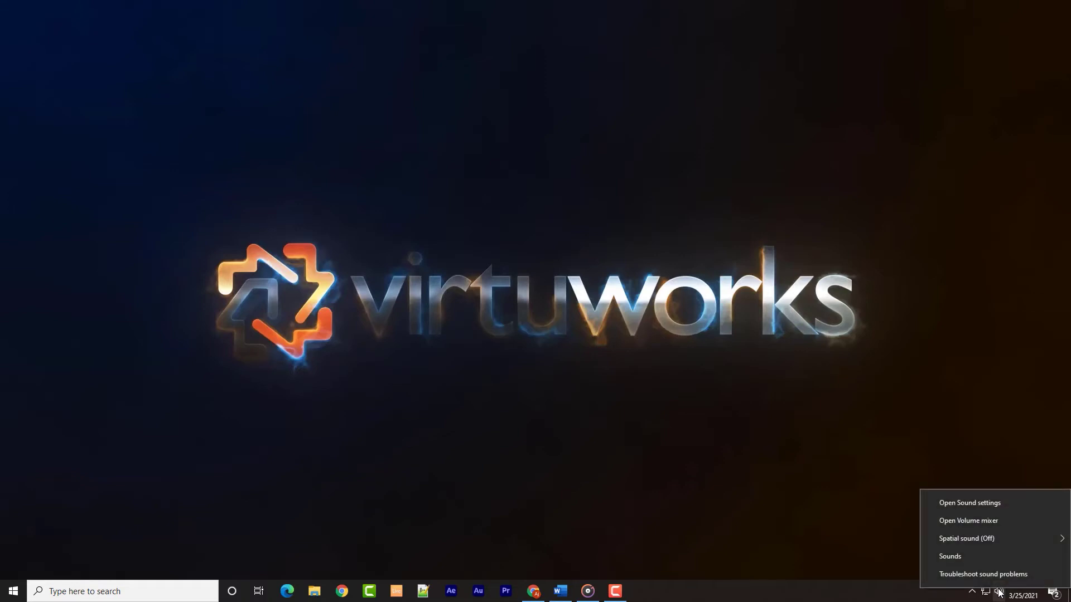
pyautogui.click(969, 556)
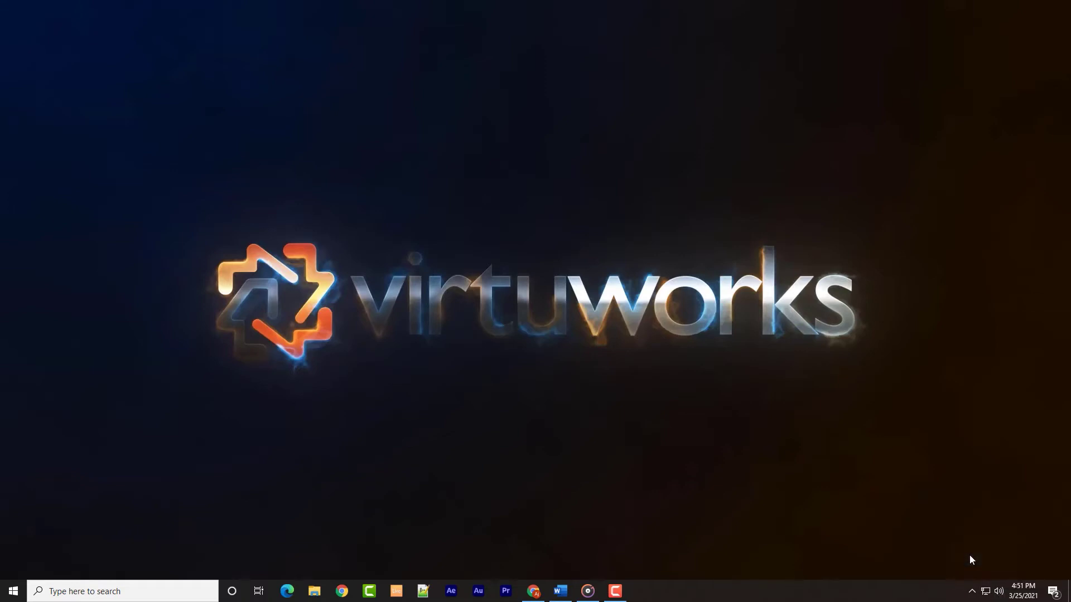
pyautogui.moveTo(190, 99); pyautogui.dragTo(516, 133)
pyautogui.click(459, 149)
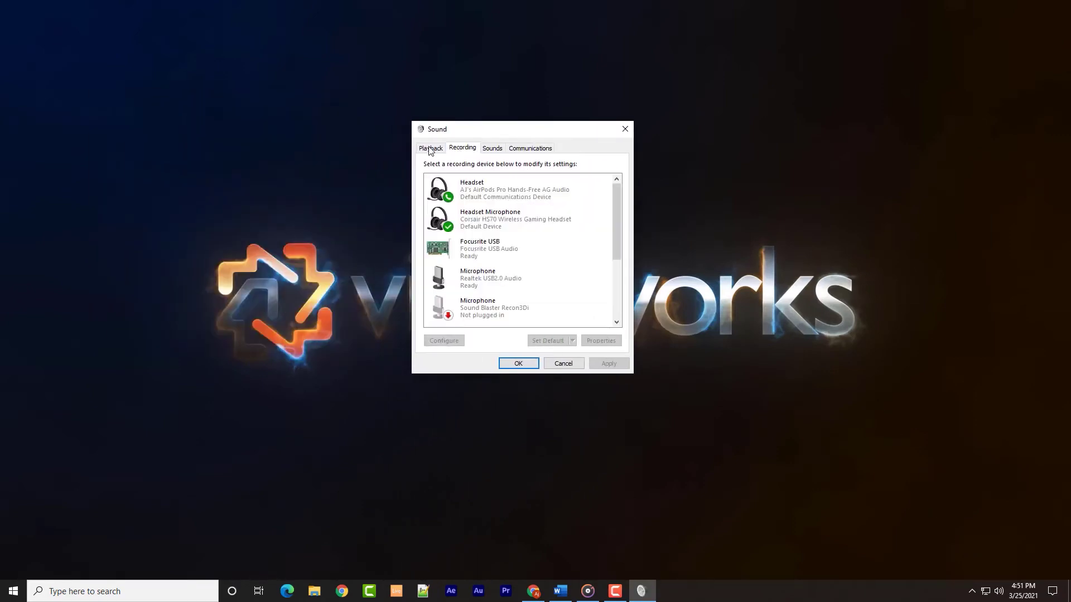
pyautogui.click(440, 150)
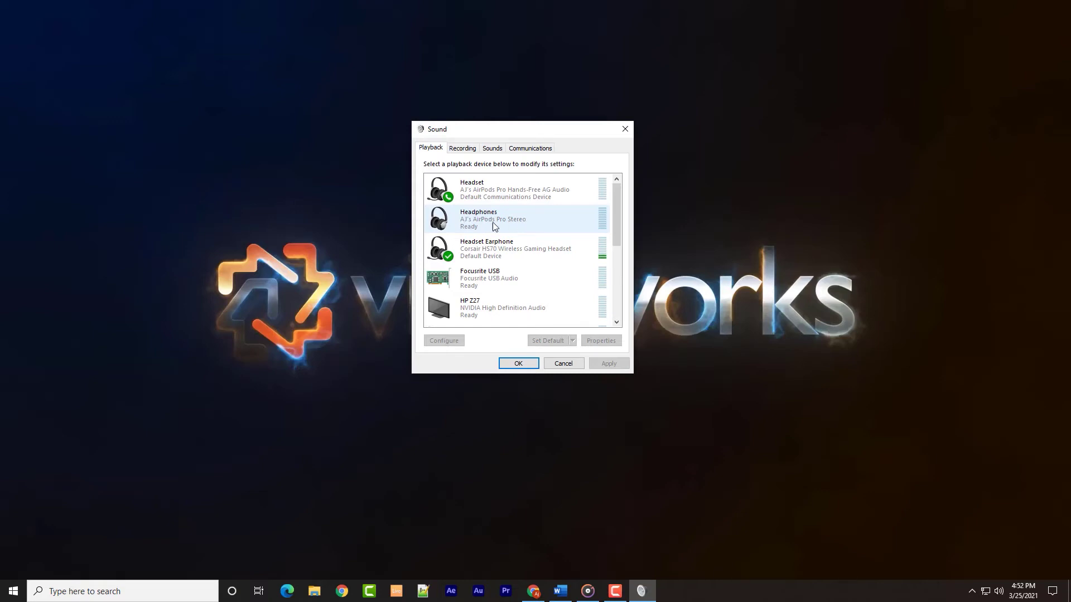
# Step: Select the AirPods Pro Headphones entry, then bring up the Headset entry's options menu
pyautogui.click(483, 223)
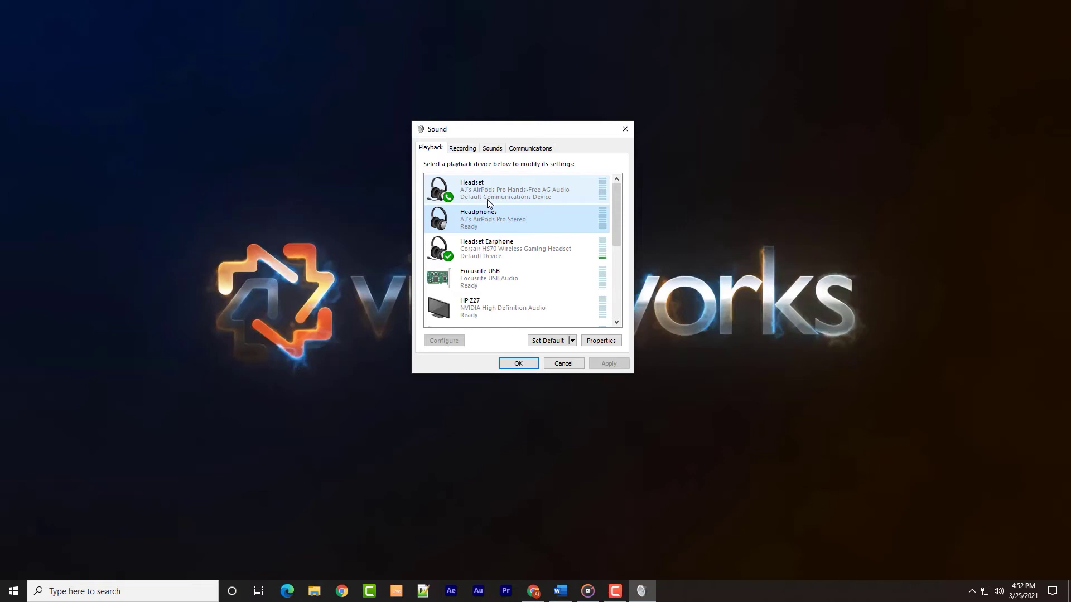
pyautogui.rightClick(487, 198)
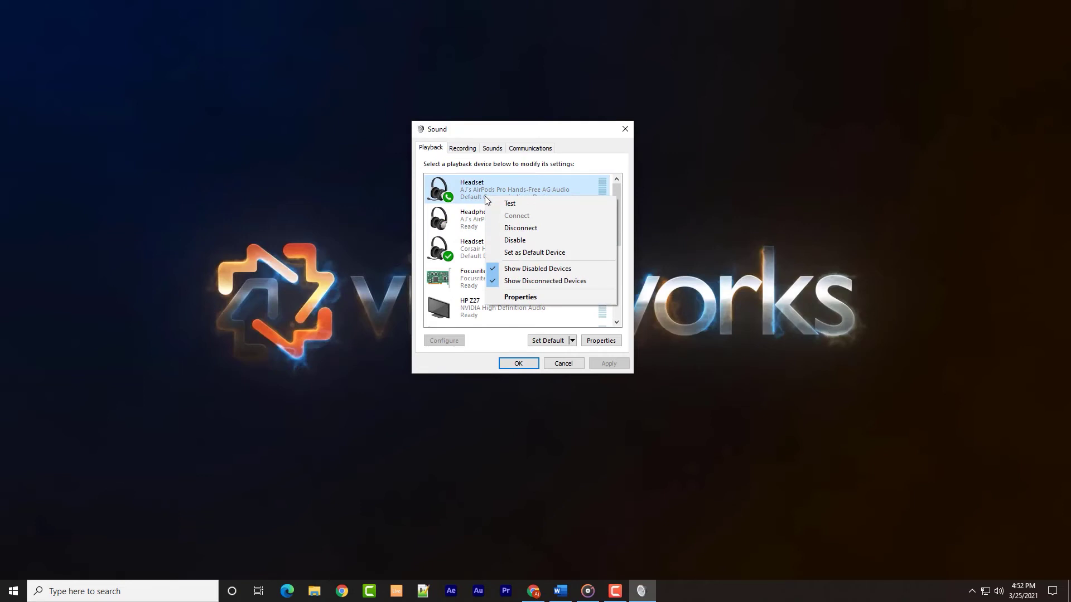
# Step: Make the AirPods Pro Headset the default playback device and switch to the Recording list
pyautogui.click(529, 254)
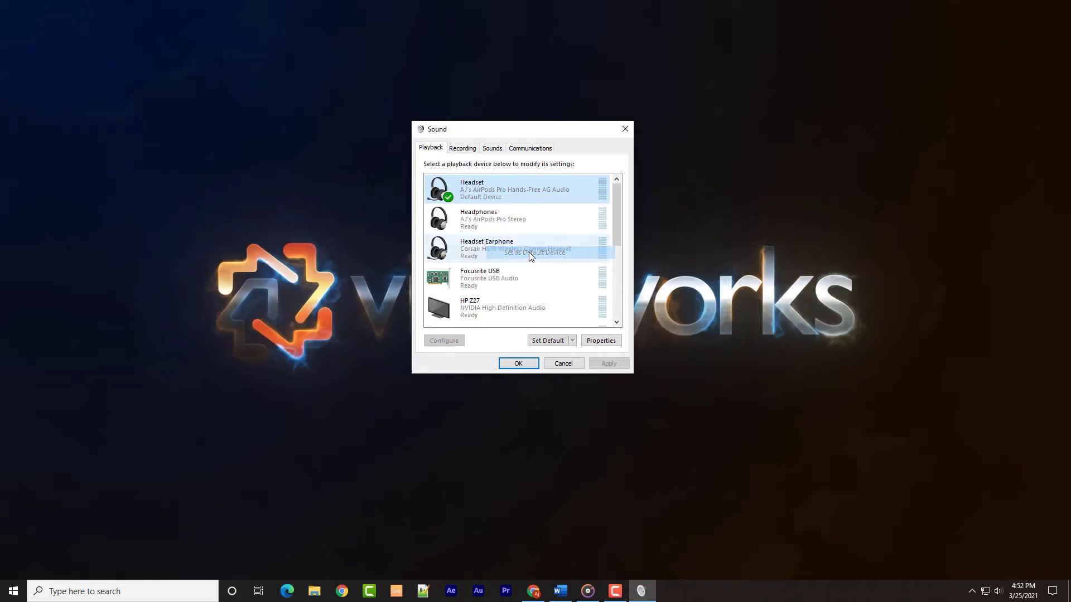
pyautogui.click(462, 148)
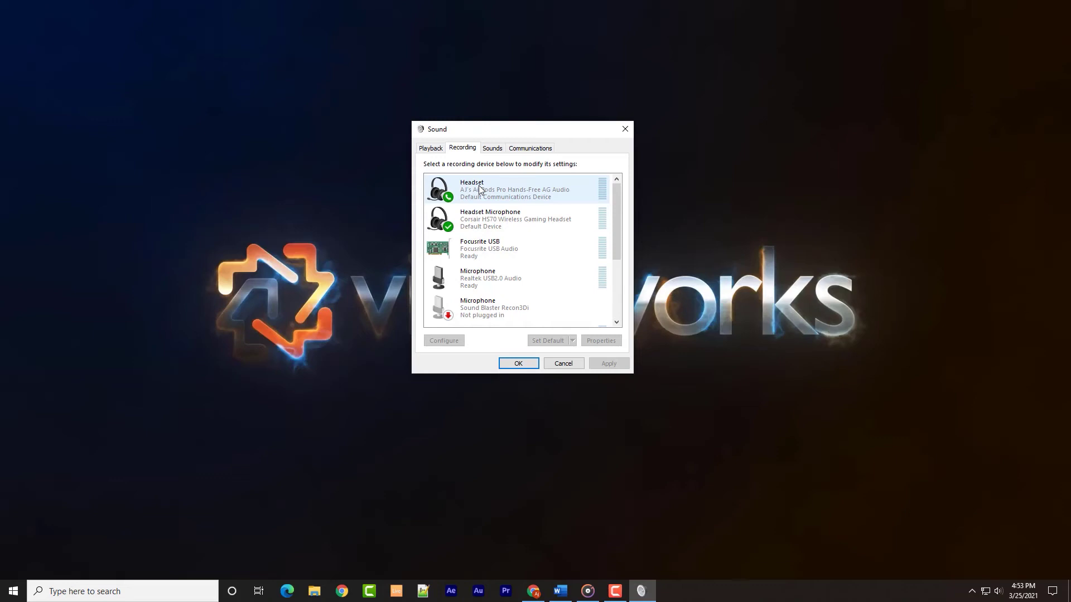
# Step: Set the AirPods Pro Headset as the default recording device and close the Sound dialog
pyautogui.rightClick(479, 187)
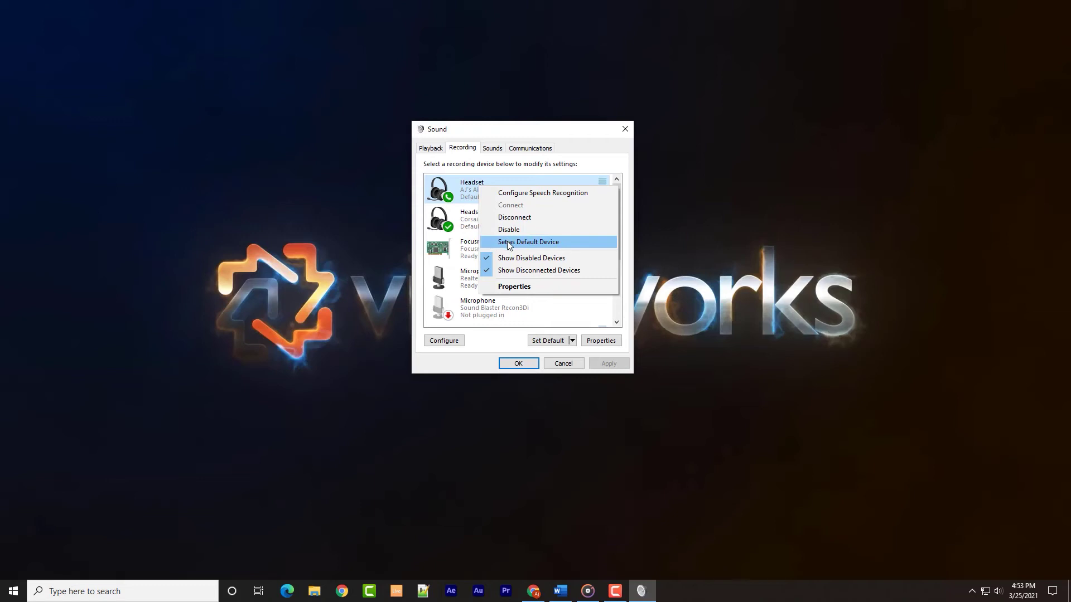
pyautogui.click(508, 243)
pyautogui.rightClick(501, 193)
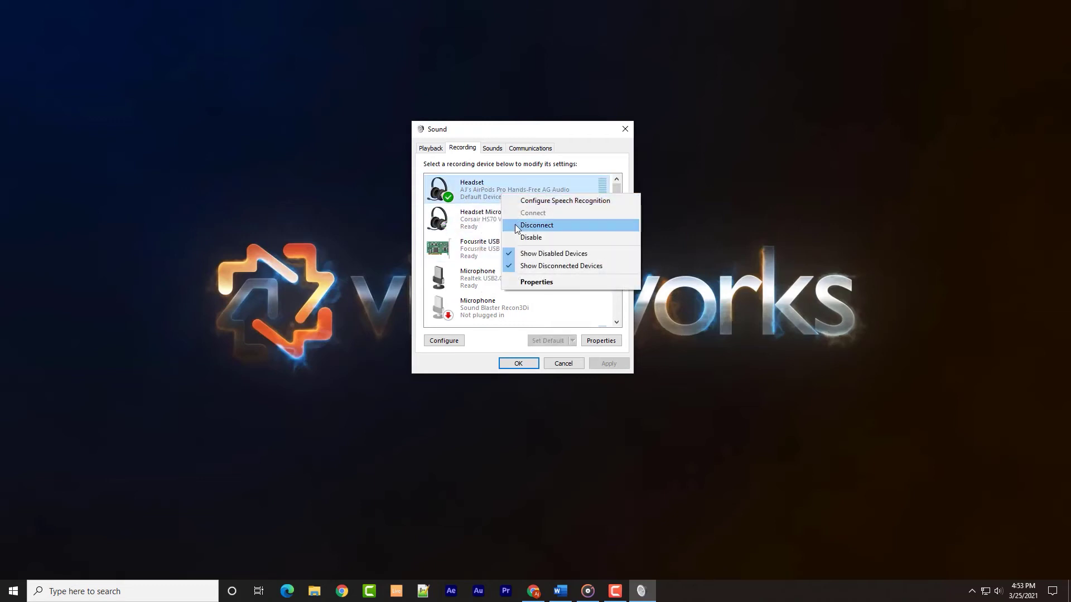
pyautogui.click(580, 160)
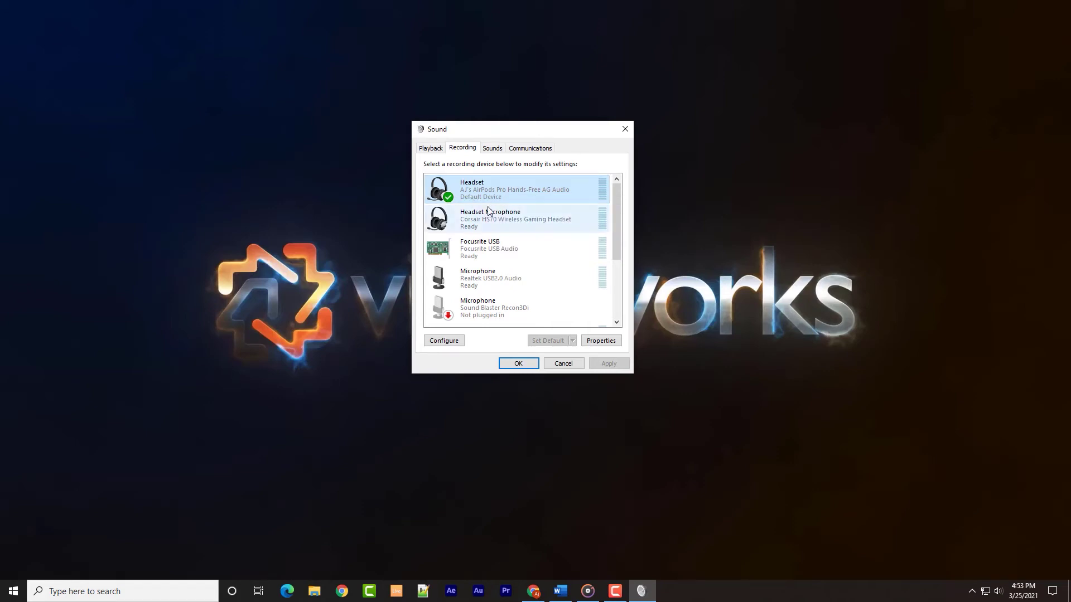
pyautogui.click(575, 363)
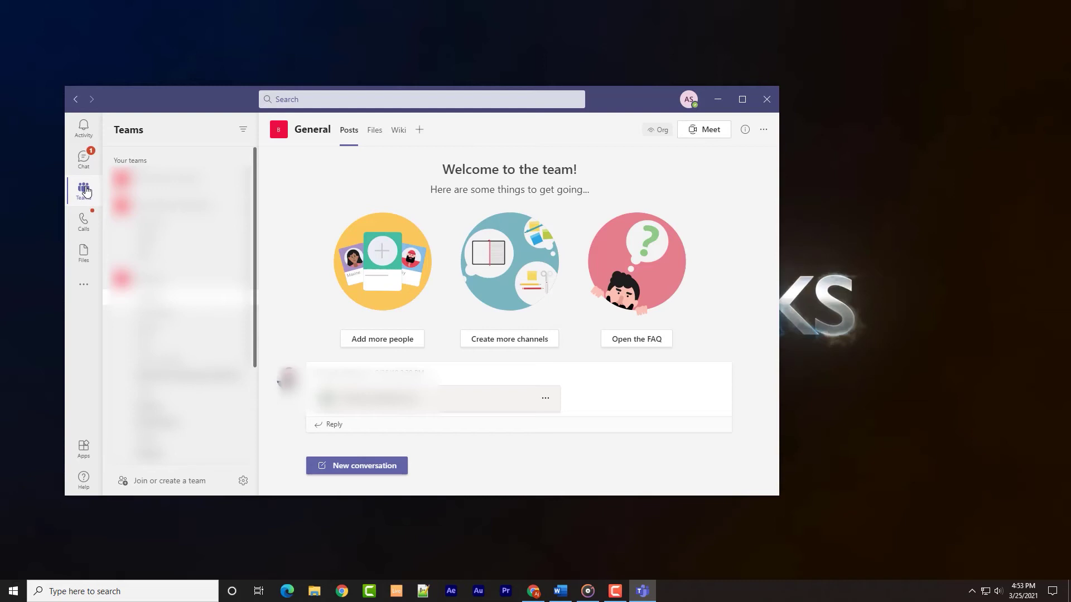
# Step: Open Teams Settings from the profile menu and go to the Devices page
pyautogui.click(689, 100)
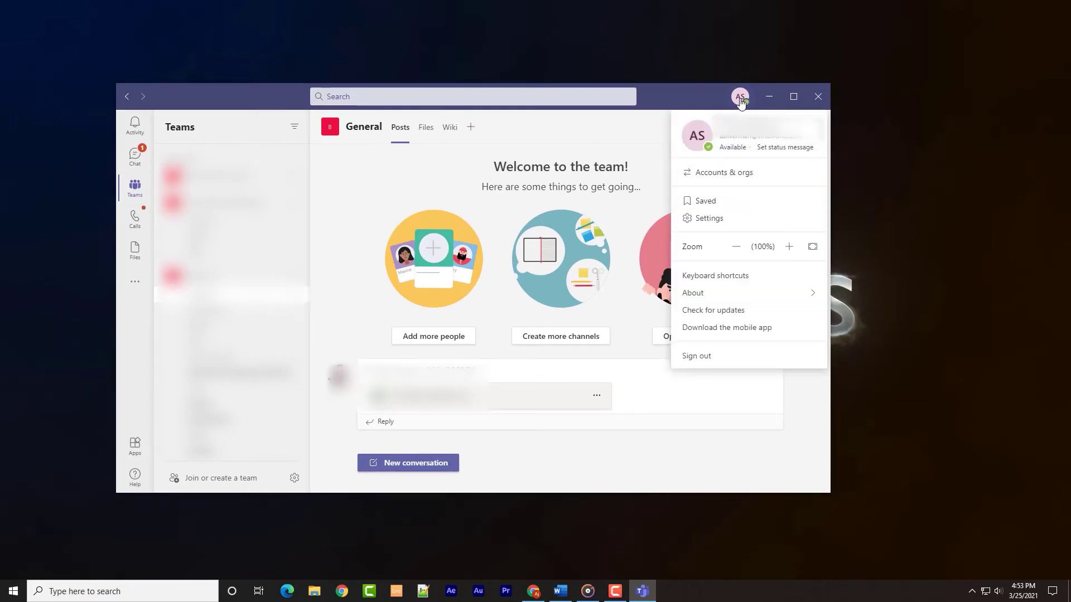
pyautogui.click(697, 218)
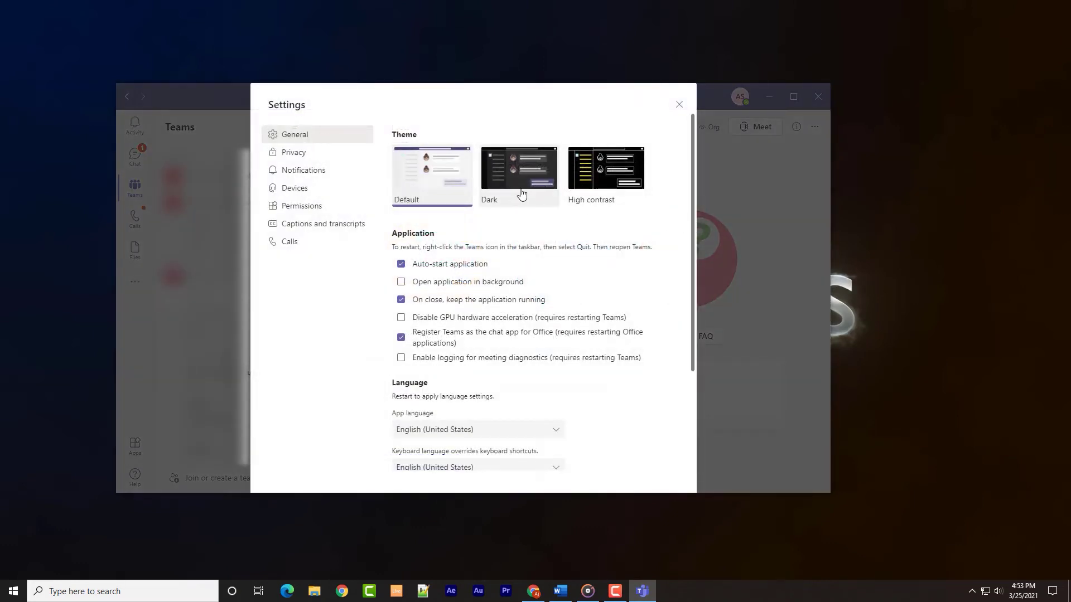
pyautogui.click(310, 192)
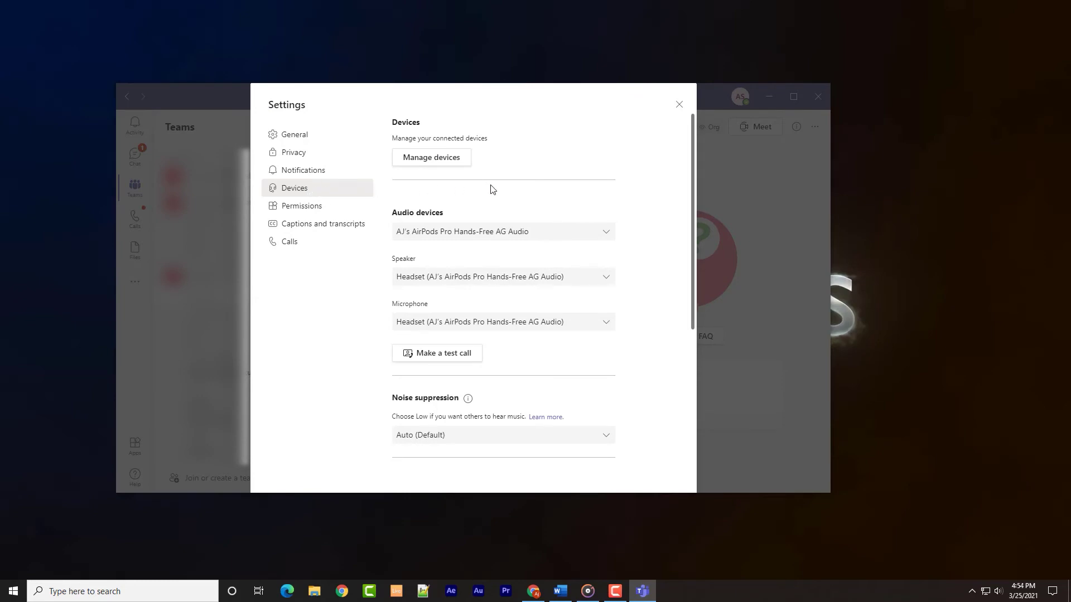
# Step: Keep AirPods Pro as the Teams audio device and noise suppression at Auto (Default)
pyautogui.click(474, 236)
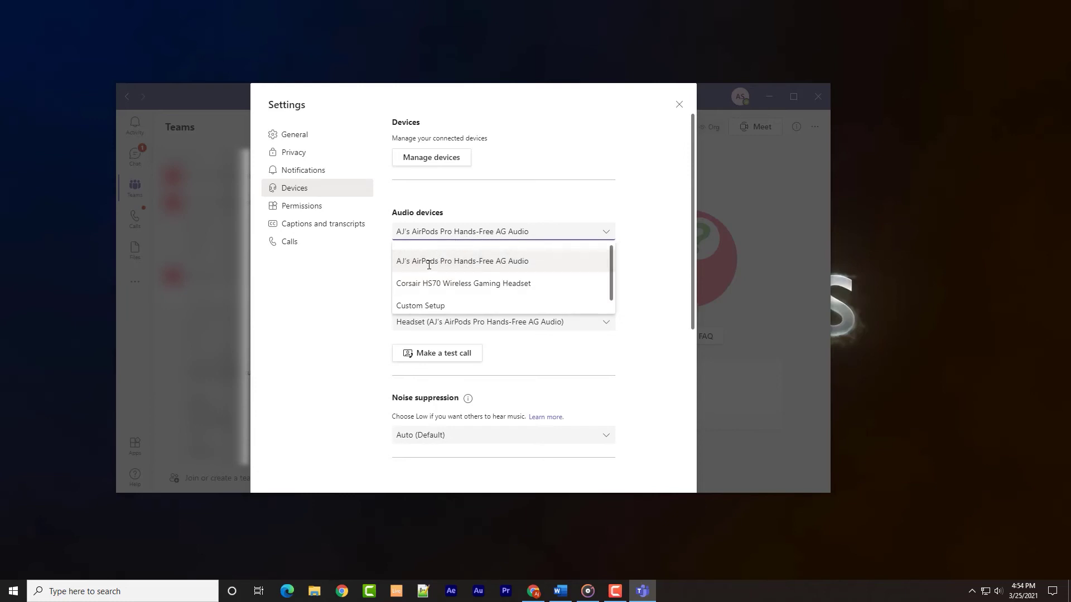
pyautogui.click(358, 280)
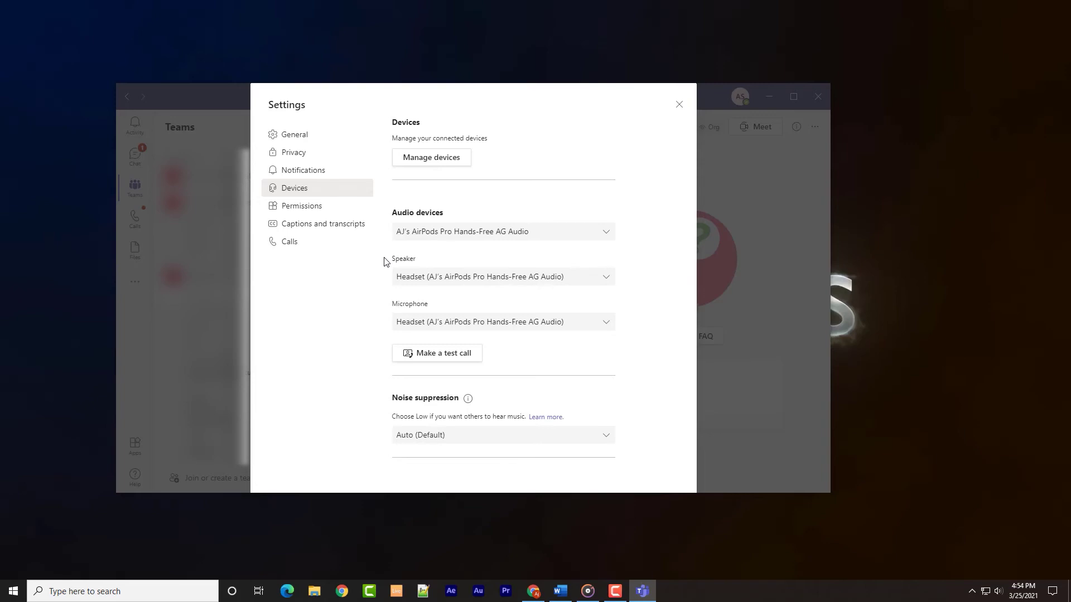
pyautogui.click(463, 441)
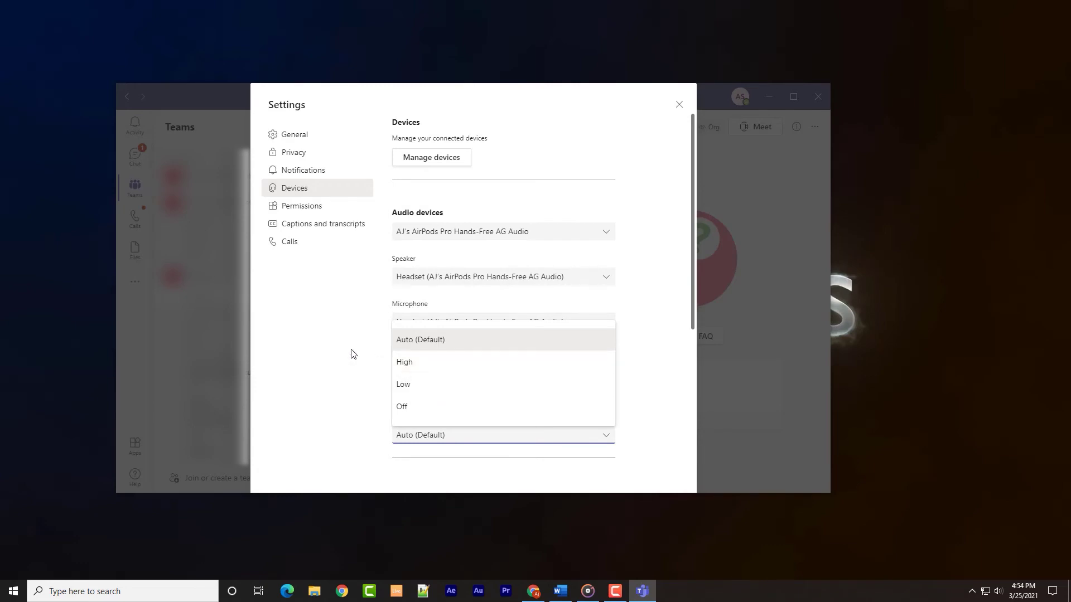
pyautogui.click(364, 388)
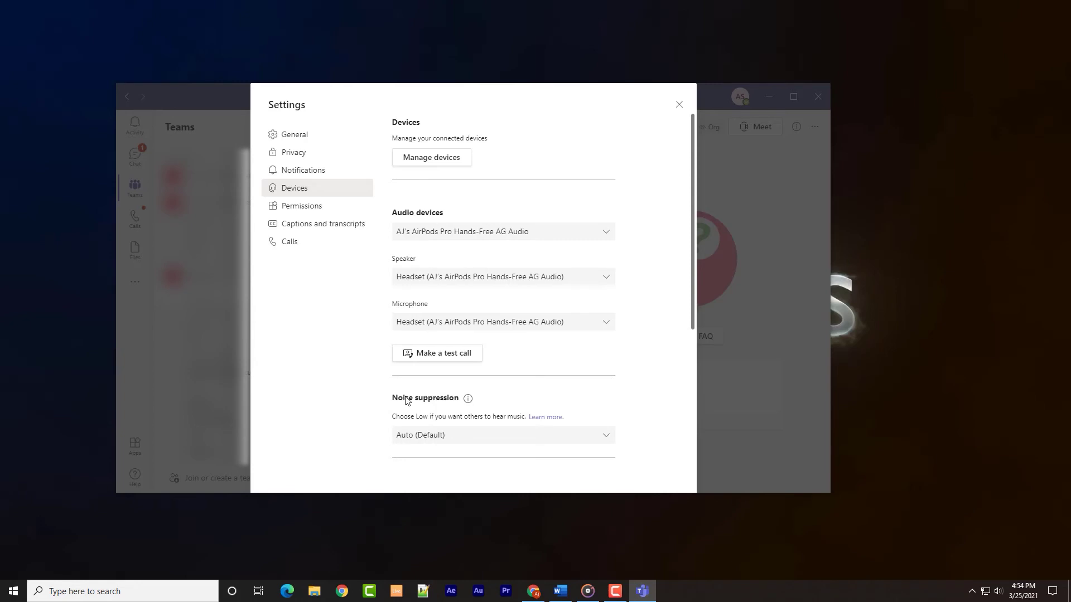
pyautogui.scroll(-4, 407, 390)
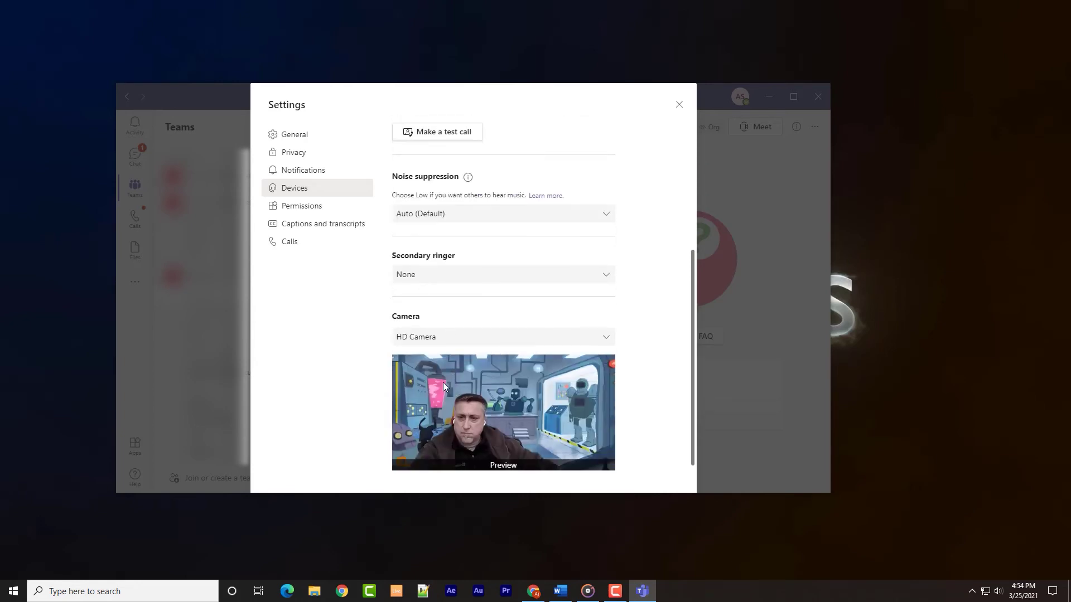
# Step: Leave the secondary ringer at None, review the camera list, and start a Teams test call
pyautogui.click(433, 275)
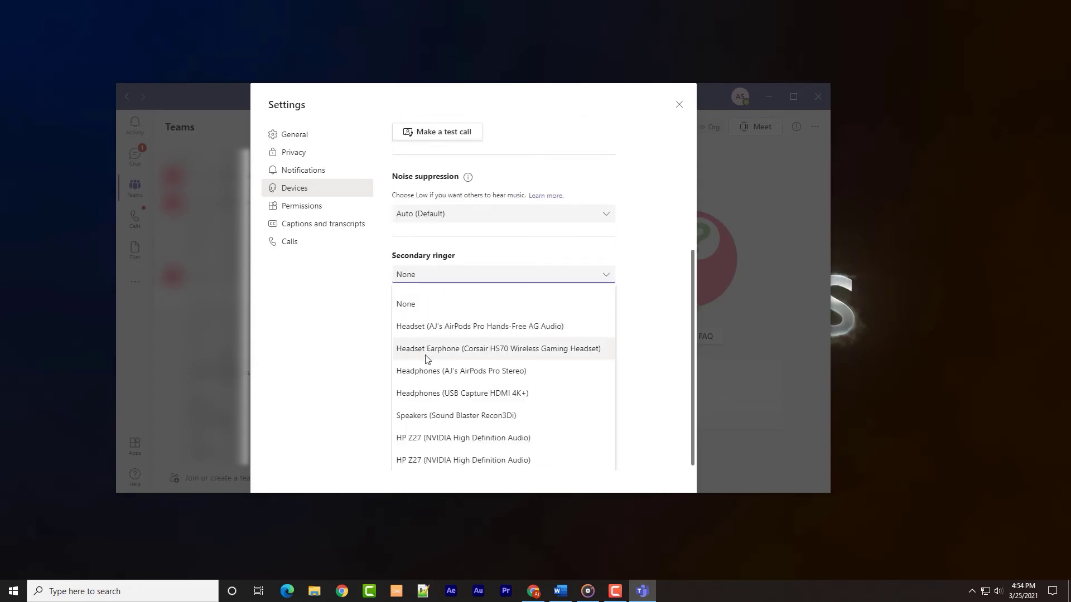
pyautogui.click(358, 304)
pyautogui.click(438, 344)
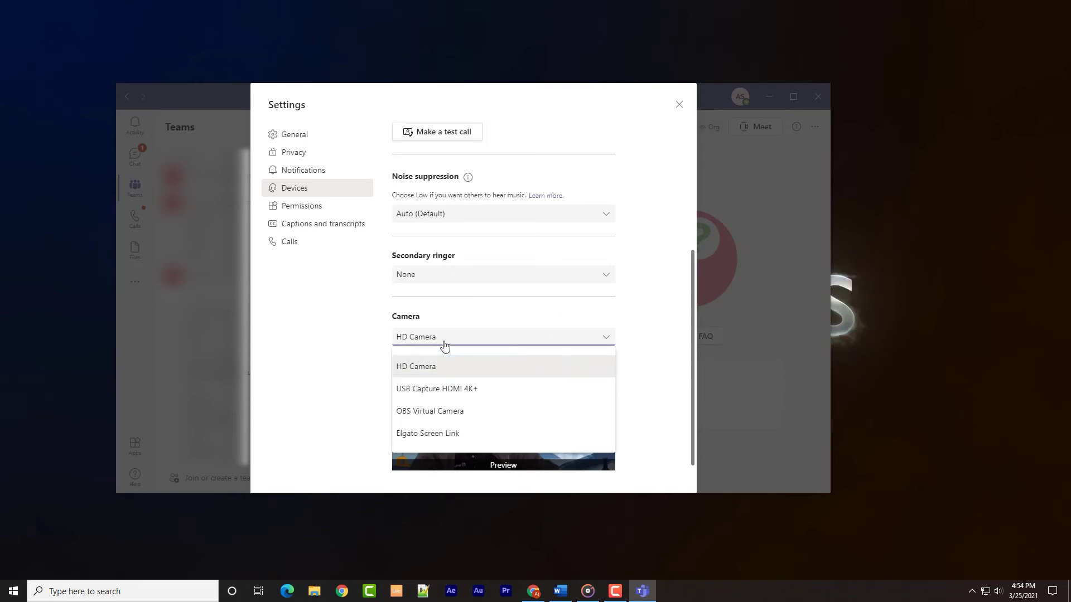
pyautogui.scroll(3, 509, 329)
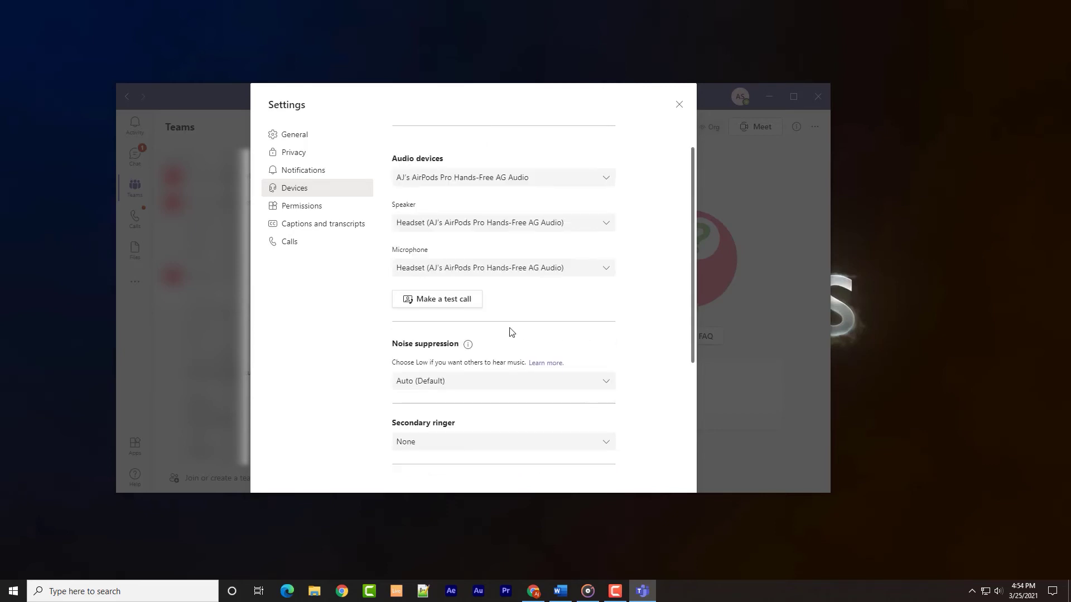
pyautogui.click(438, 301)
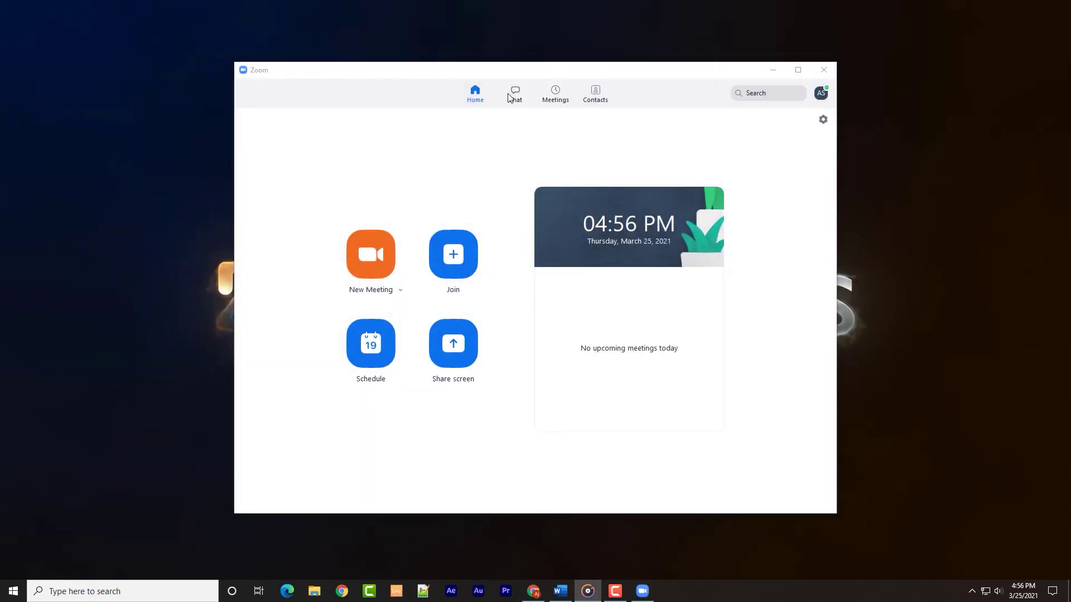
# Step: In Zoom's Audio settings, choose AirPods Pro Hands-Free AG Audio as speaker and microphone, and check Ringtones
pyautogui.click(823, 119)
pyautogui.click(353, 181)
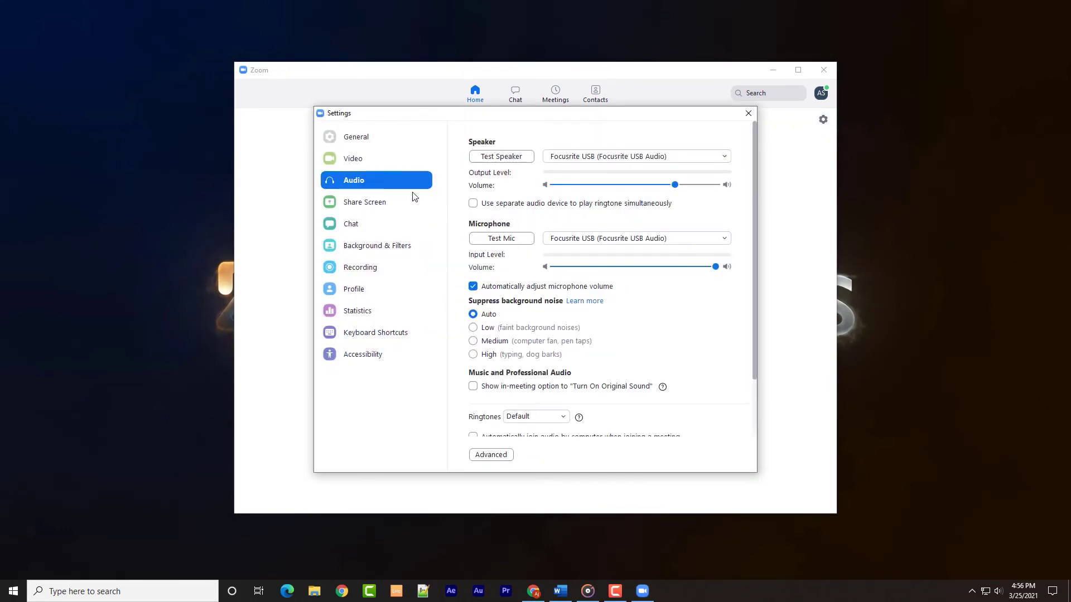
pyautogui.click(605, 159)
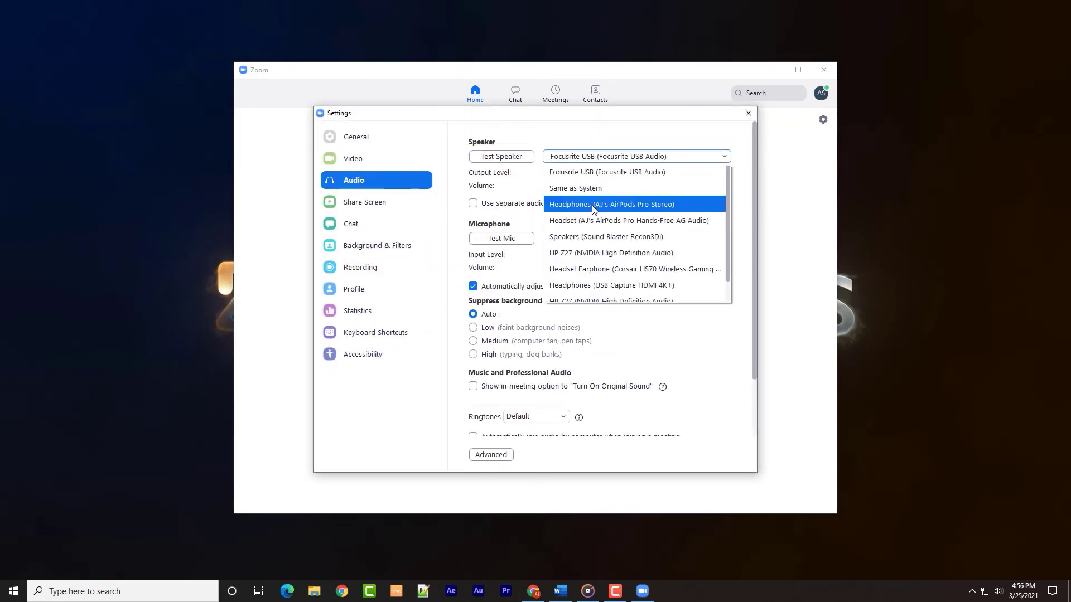
pyautogui.click(596, 221)
pyautogui.click(597, 239)
pyautogui.click(602, 335)
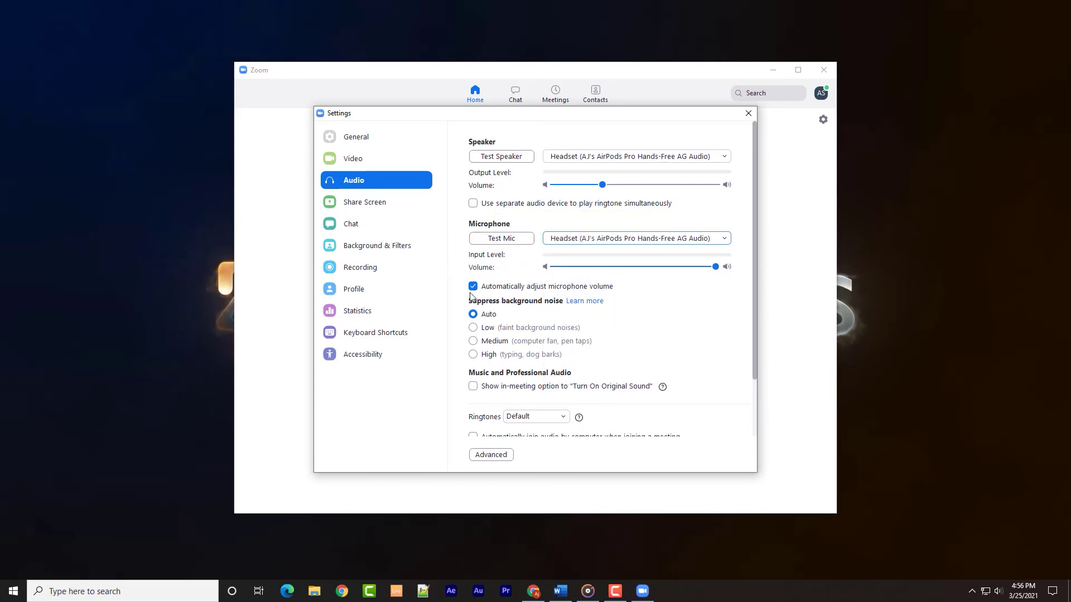
pyautogui.scroll(-2, 531, 350)
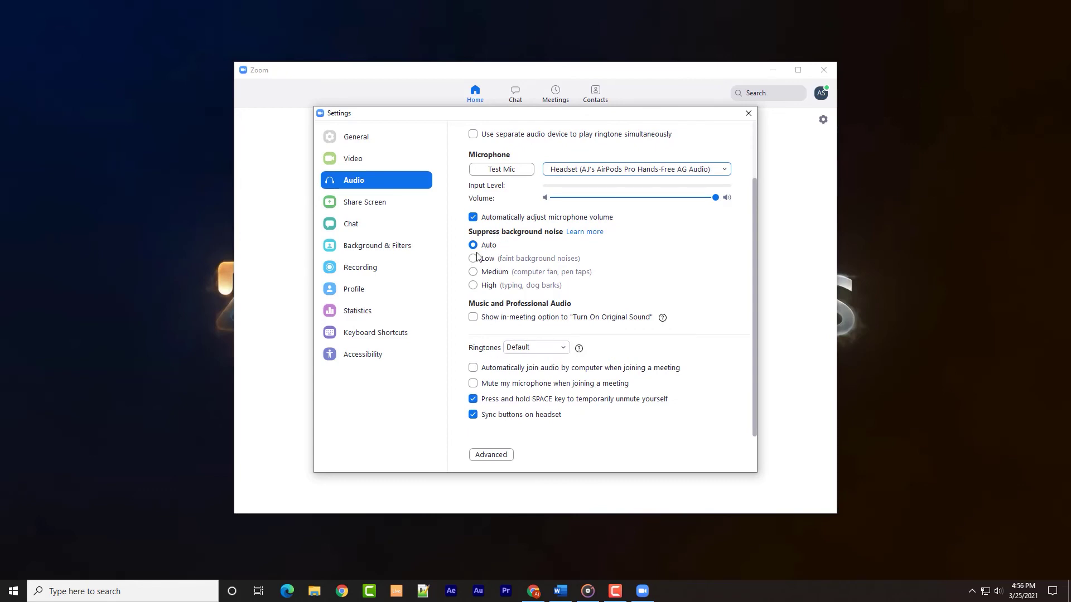
pyautogui.click(530, 348)
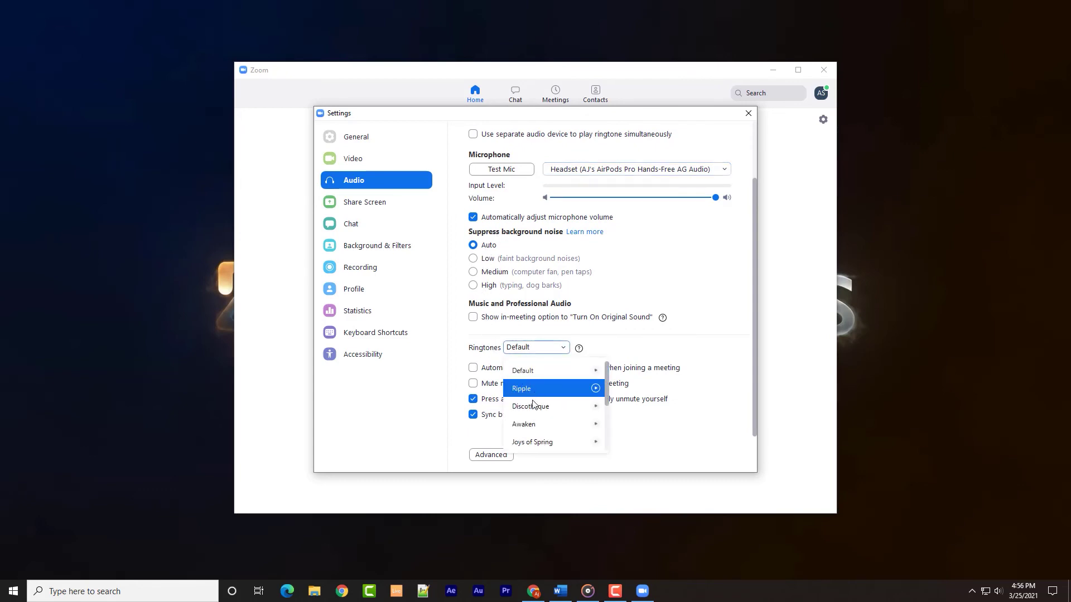
pyautogui.scroll(2, 621, 342)
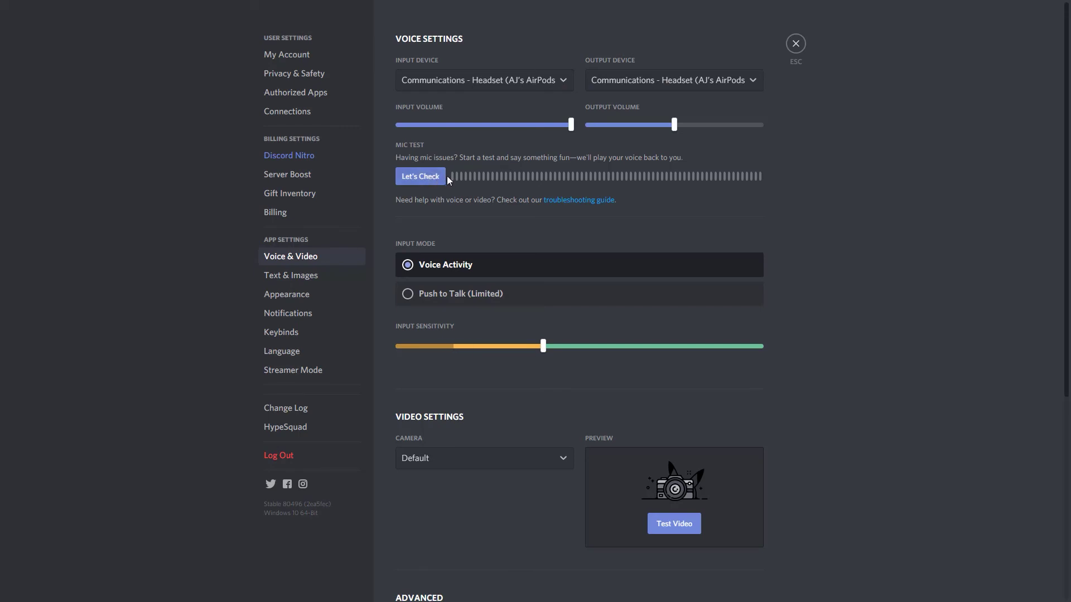
# Step: Run Discord's microphone test, then try Push to Talk as the input mode
pyautogui.click(428, 177)
pyautogui.click(429, 177)
pyautogui.click(445, 298)
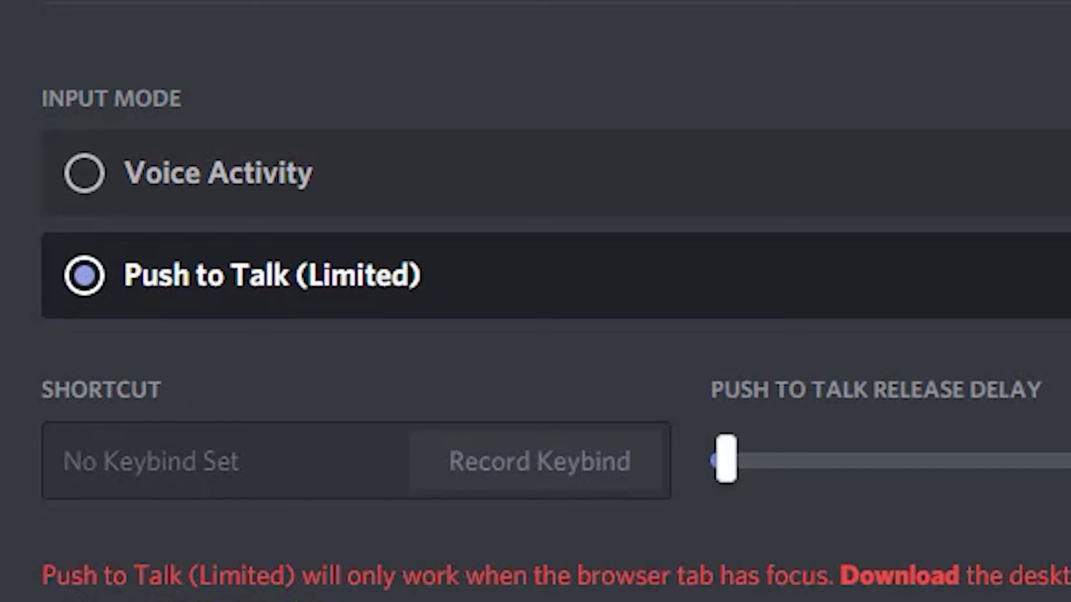
# Step: Restore Voice Activity input mode and review Echo Cancellation, Noise Reduction and Automatic Gain Control
pyautogui.click(212, 184)
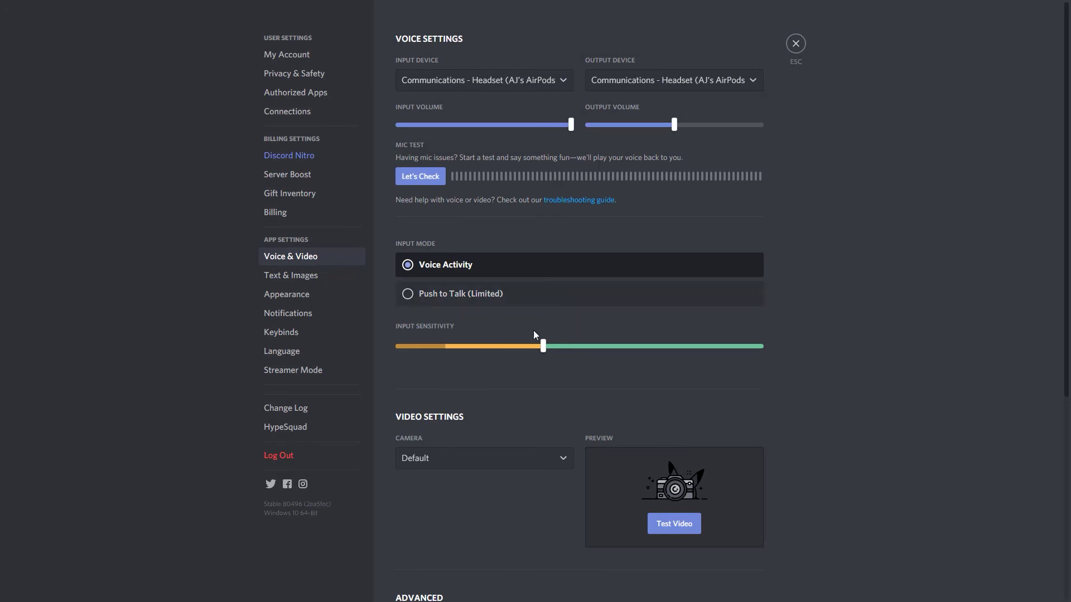
pyautogui.scroll(-5, 507, 411)
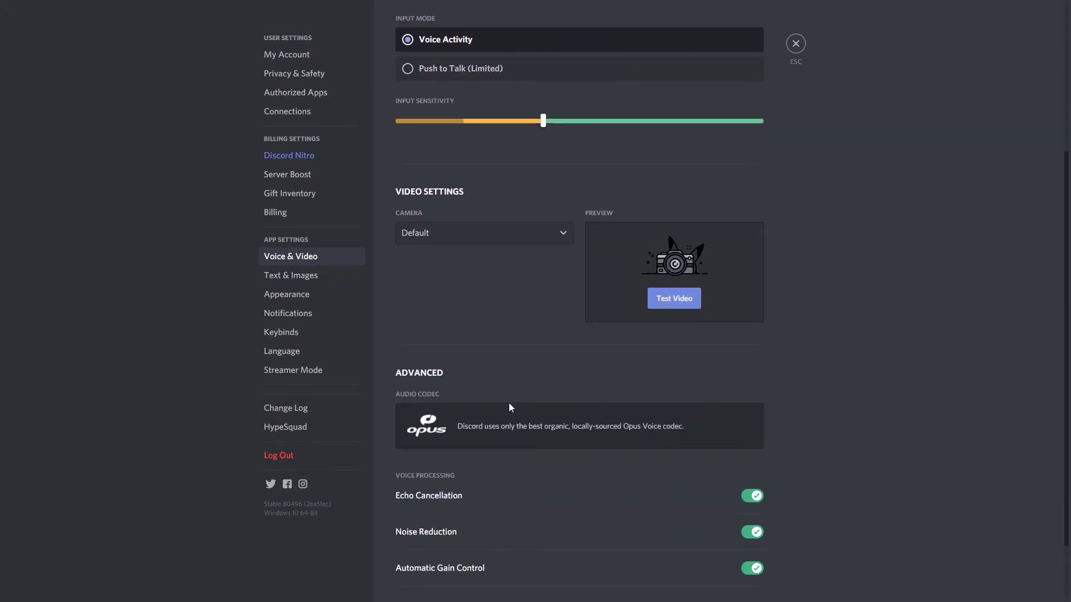
pyautogui.scroll(-1, 509, 407)
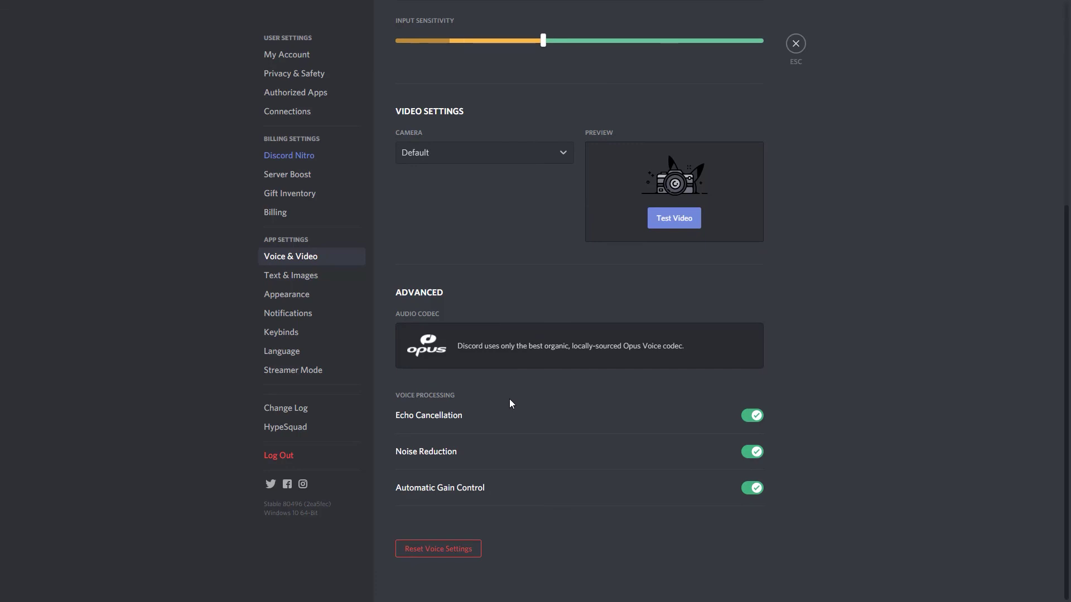
pyautogui.scroll(1, 510, 403)
pyautogui.scroll(2, 509, 400)
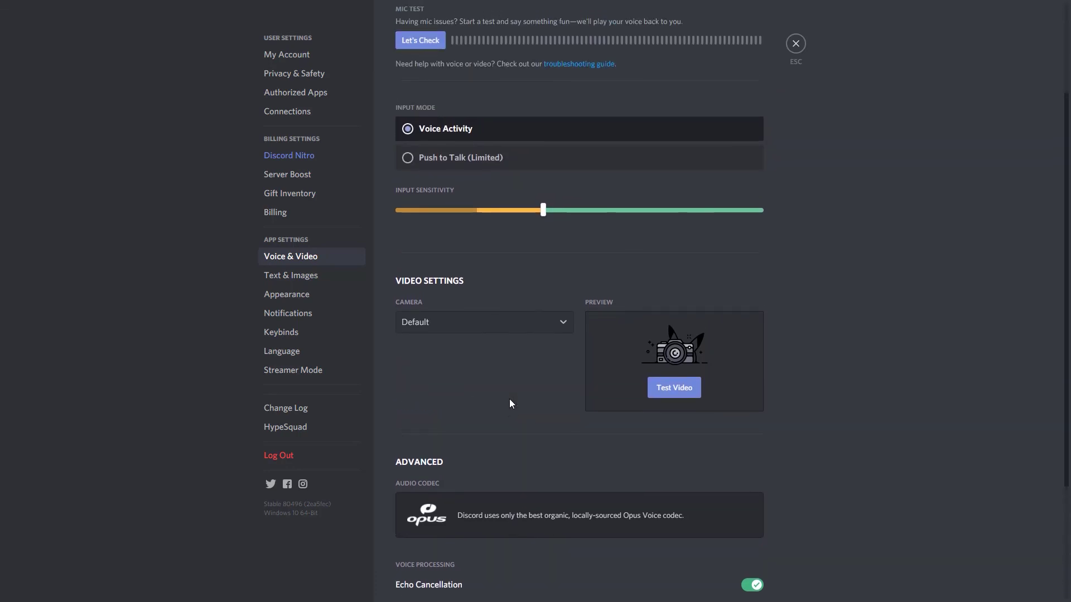
pyautogui.scroll(1, 510, 400)
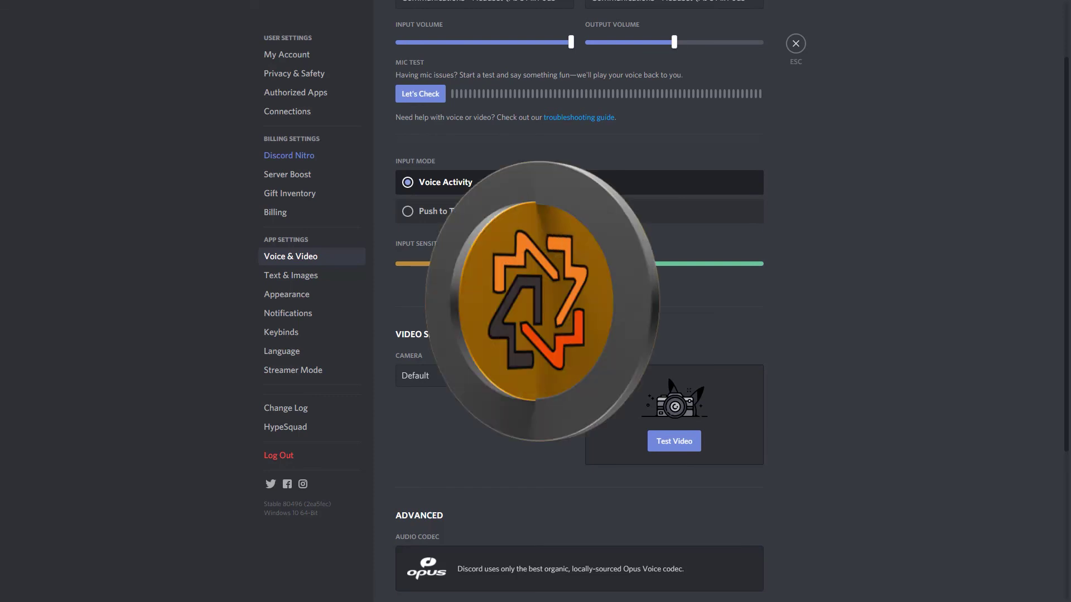